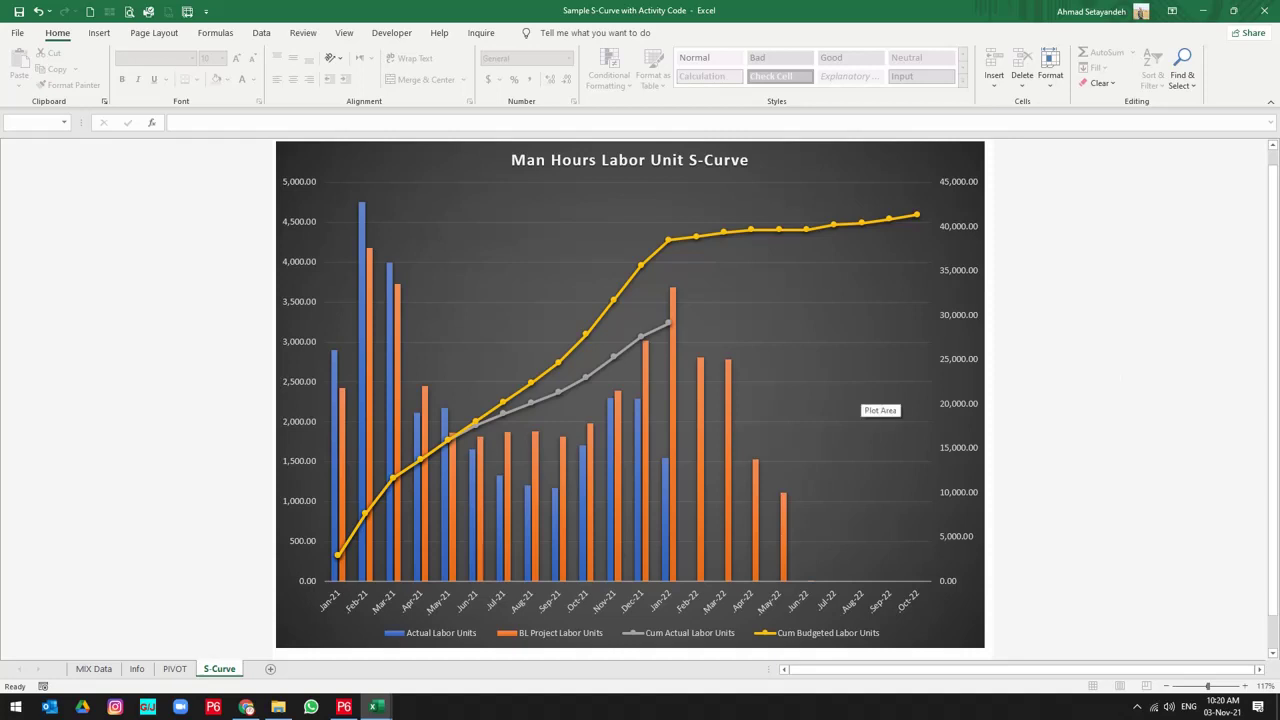
Step: Add a new sheet and name it 'Interactive S-Curve'
{"action": "left_click", "coordinate": [270, 669]}
{"action": "double_click", "coordinate": [268, 669]}
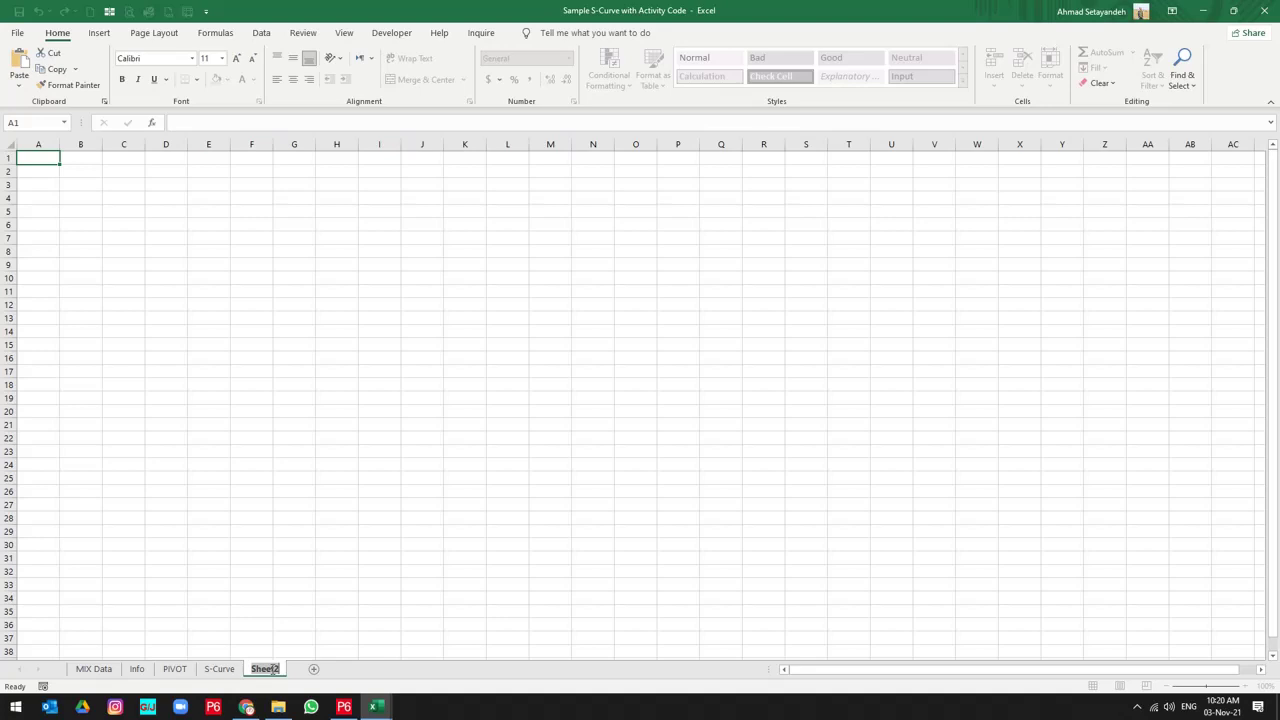
{"action": "type", "text": "D"}
{"action": "key", "text": "BackSpace"}
{"action": "type", "text": "Interactive S-Curve"}
{"action": "key", "text": "Return"}
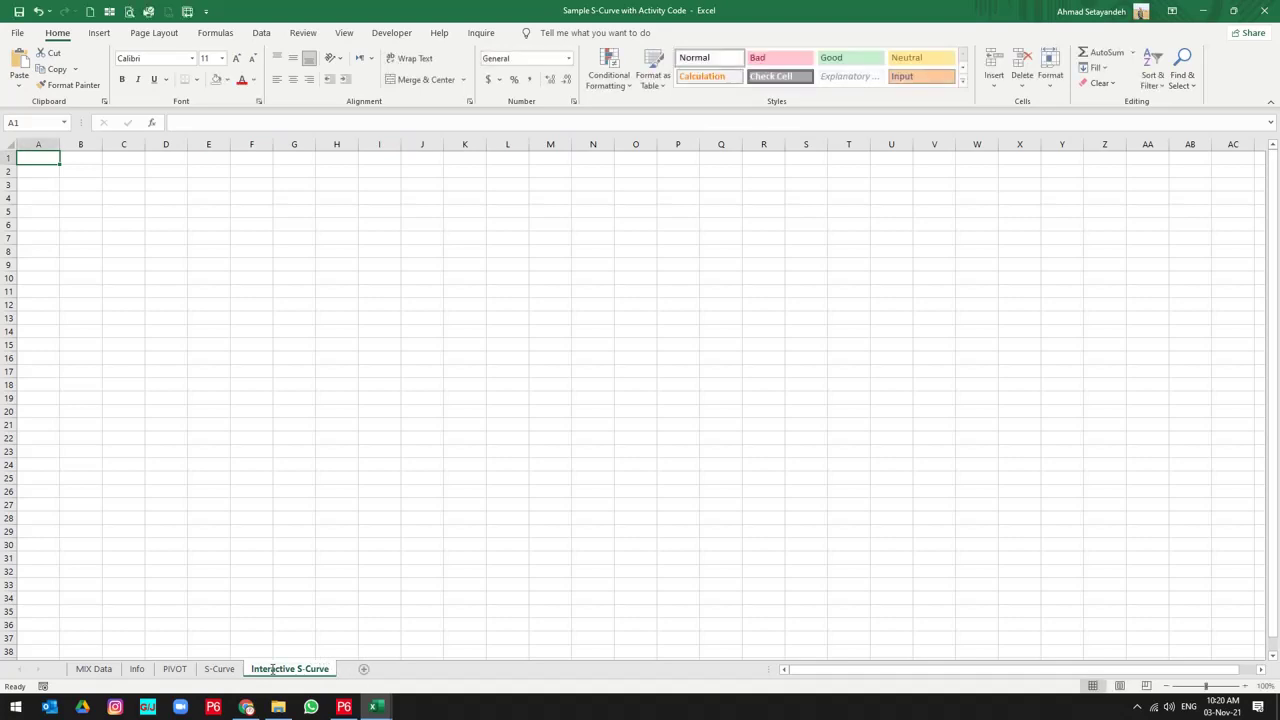
Step: Move the S-Curve chart as an object into the Interactive S-Curve sheet
{"action": "left_click", "coordinate": [224, 670]}
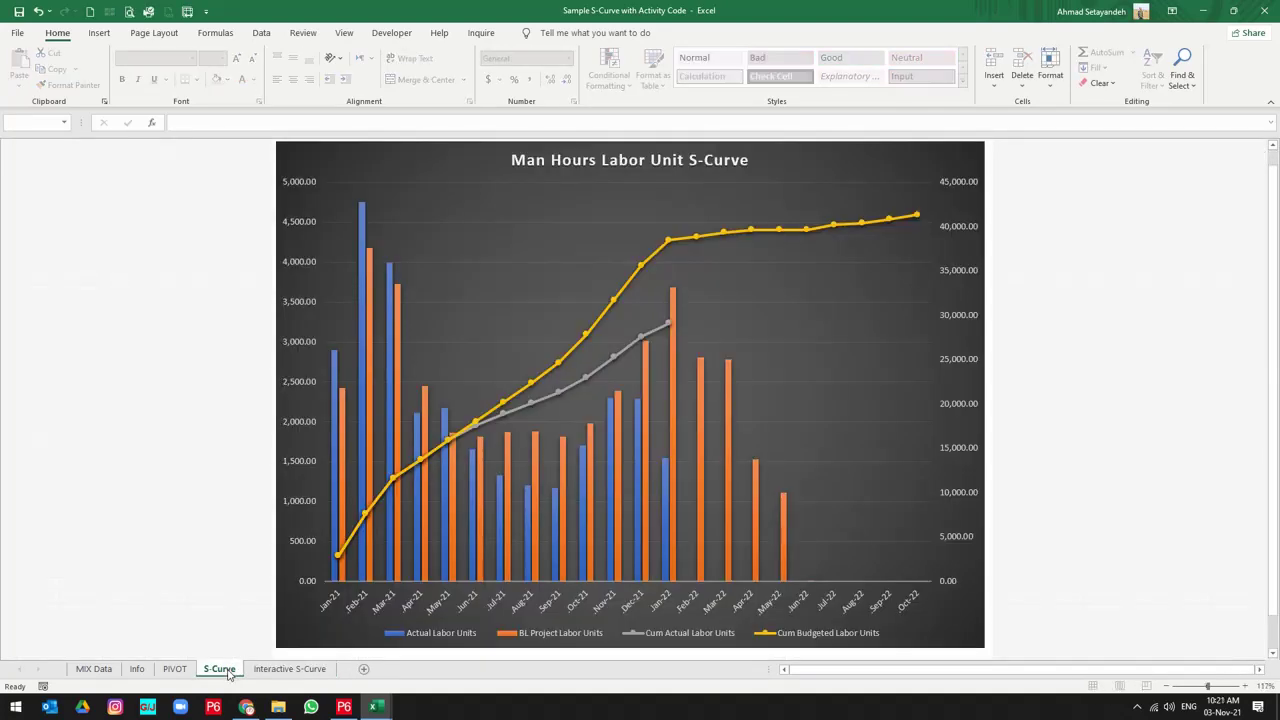
{"action": "left_click", "coordinate": [907, 176]}
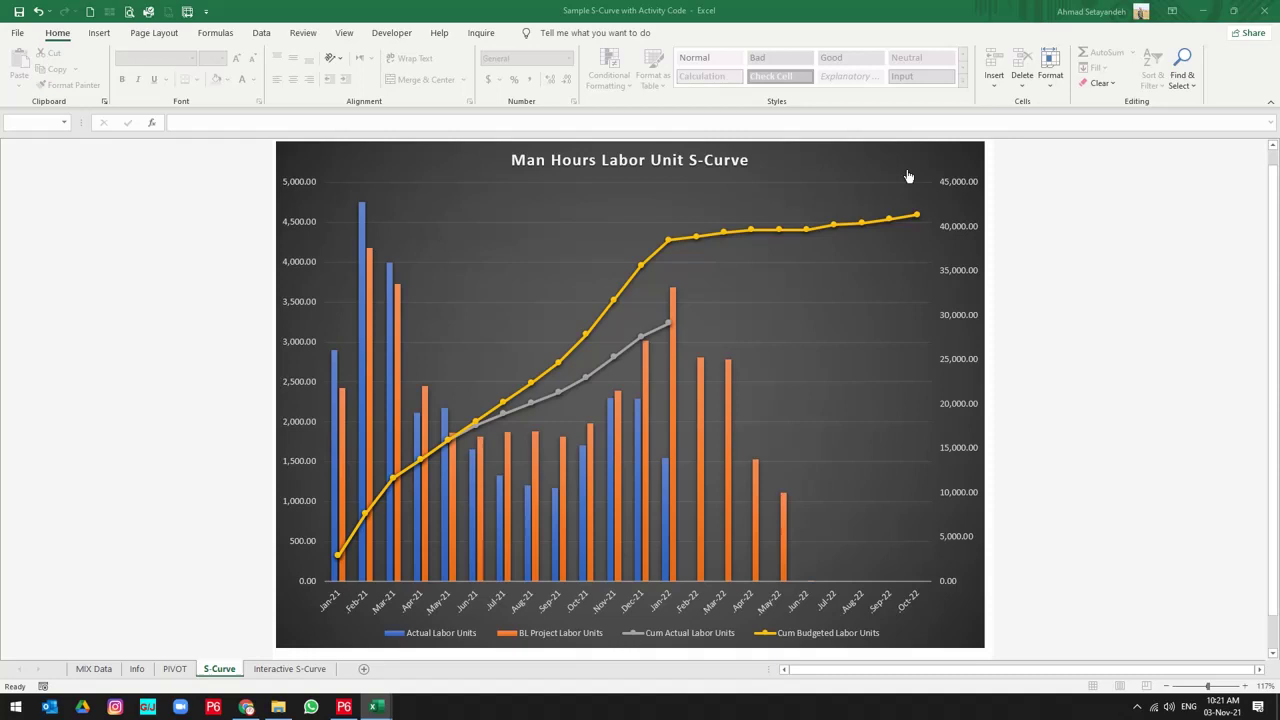
{"action": "key", "text": "Return"}
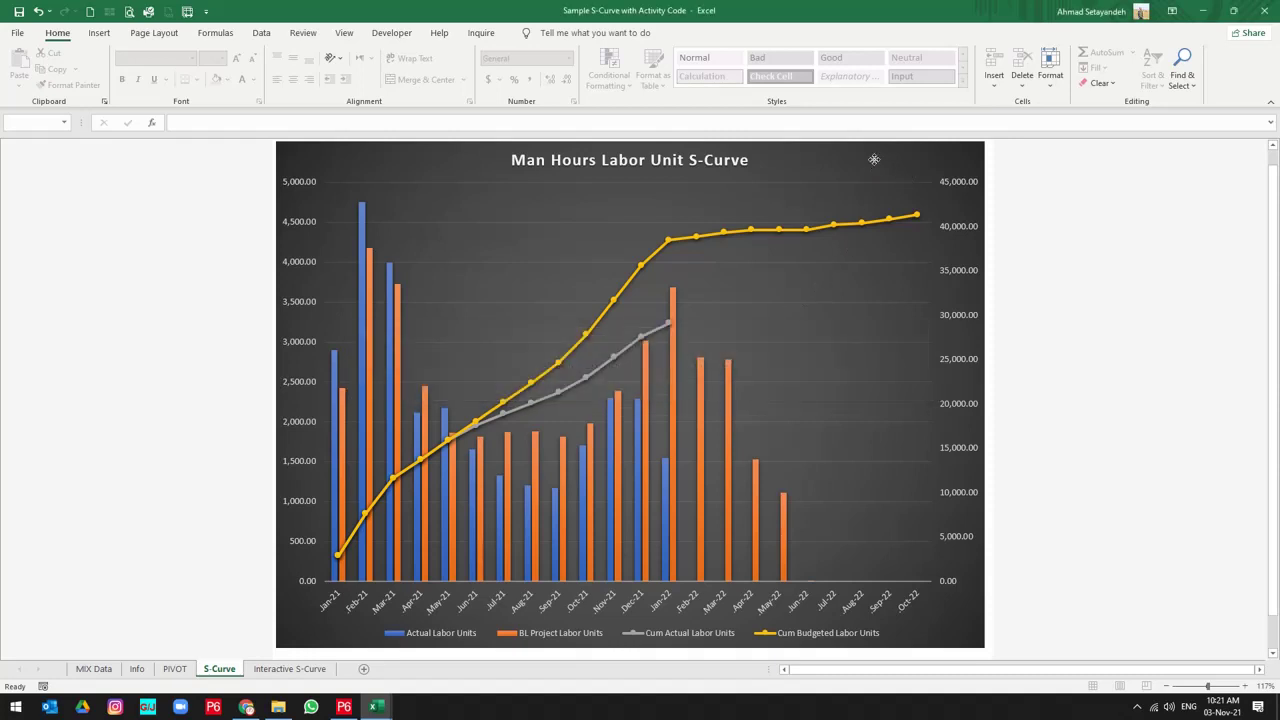
{"action": "right_click", "coordinate": [874, 160]}
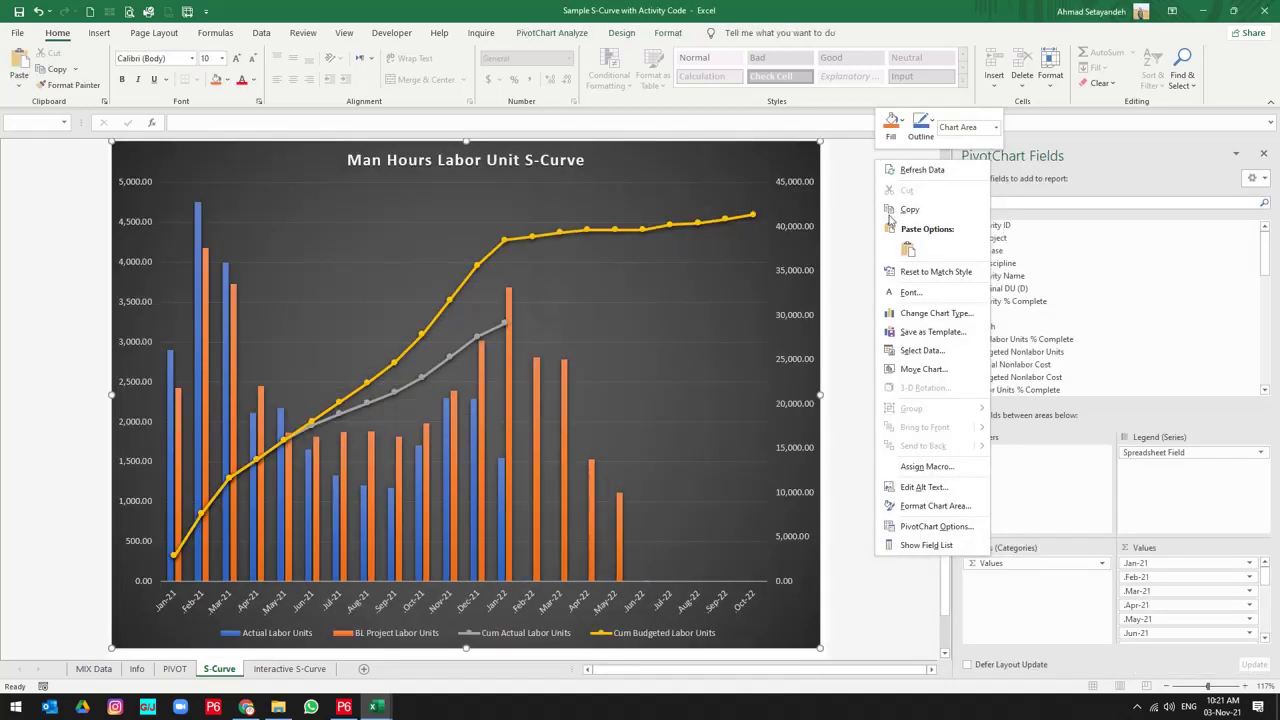
{"action": "left_click", "coordinate": [928, 372]}
{"action": "left_click", "coordinate": [933, 384]}
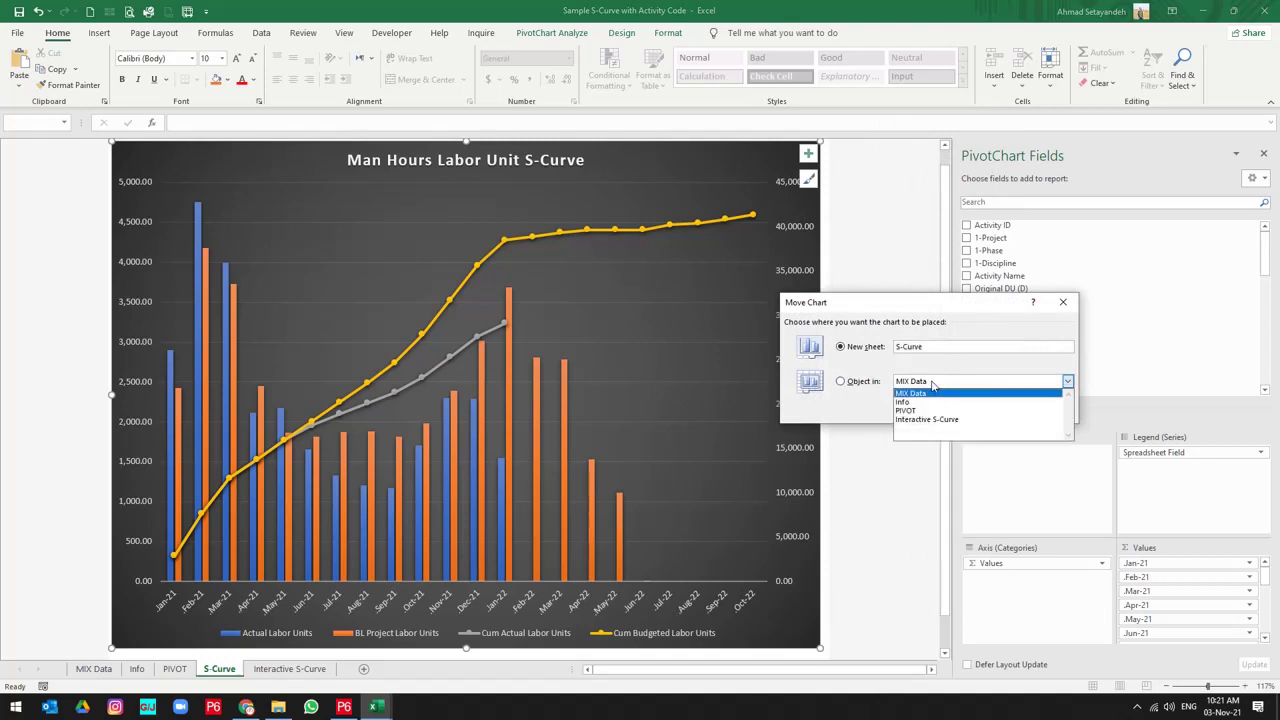
{"action": "left_click", "coordinate": [938, 420]}
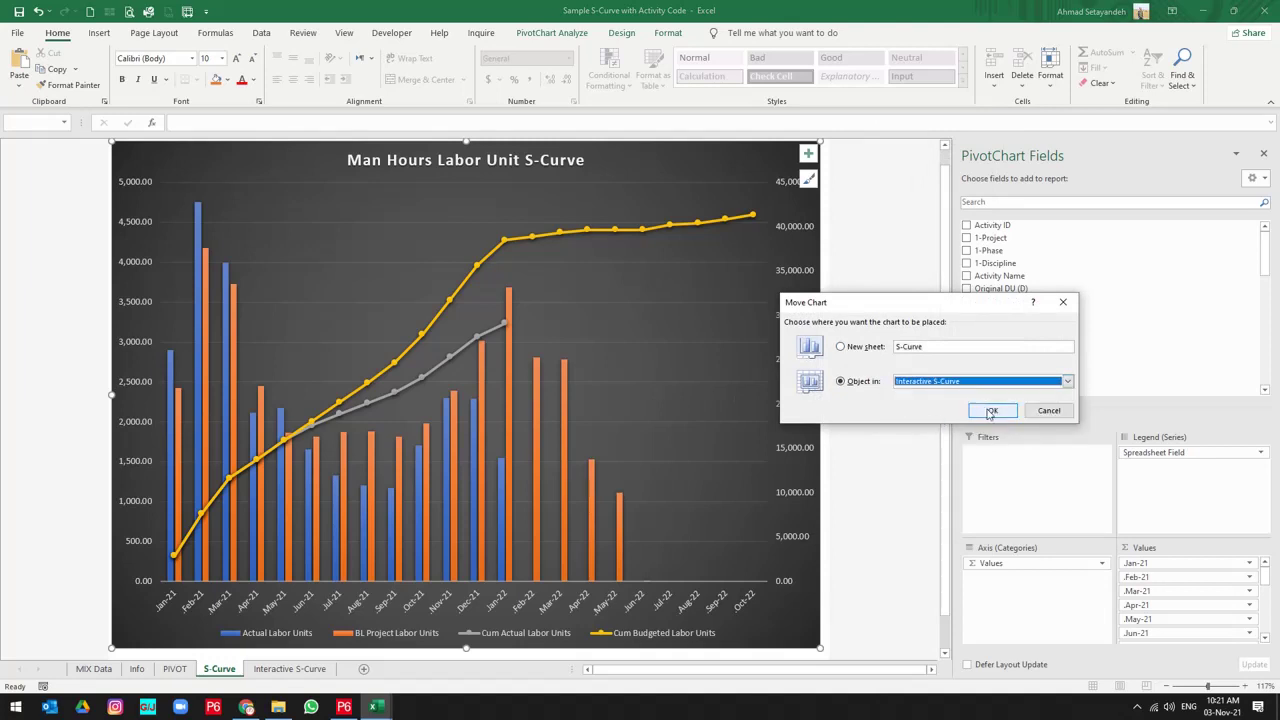
{"action": "left_click", "coordinate": [990, 412]}
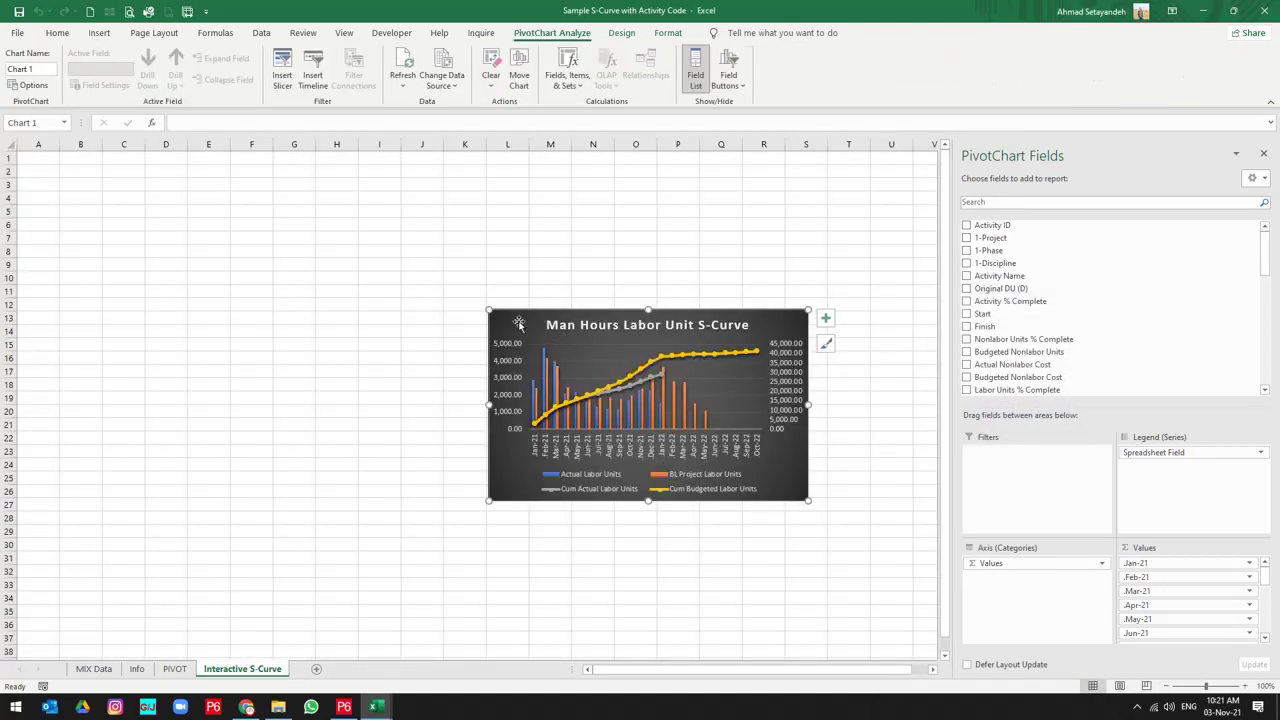
Step: Drag the chart to the sheet's top-left and enlarge it to about column O, row 26
{"action": "left_click_drag", "start_coordinate": [516, 321], "coordinate": [177, 165]}
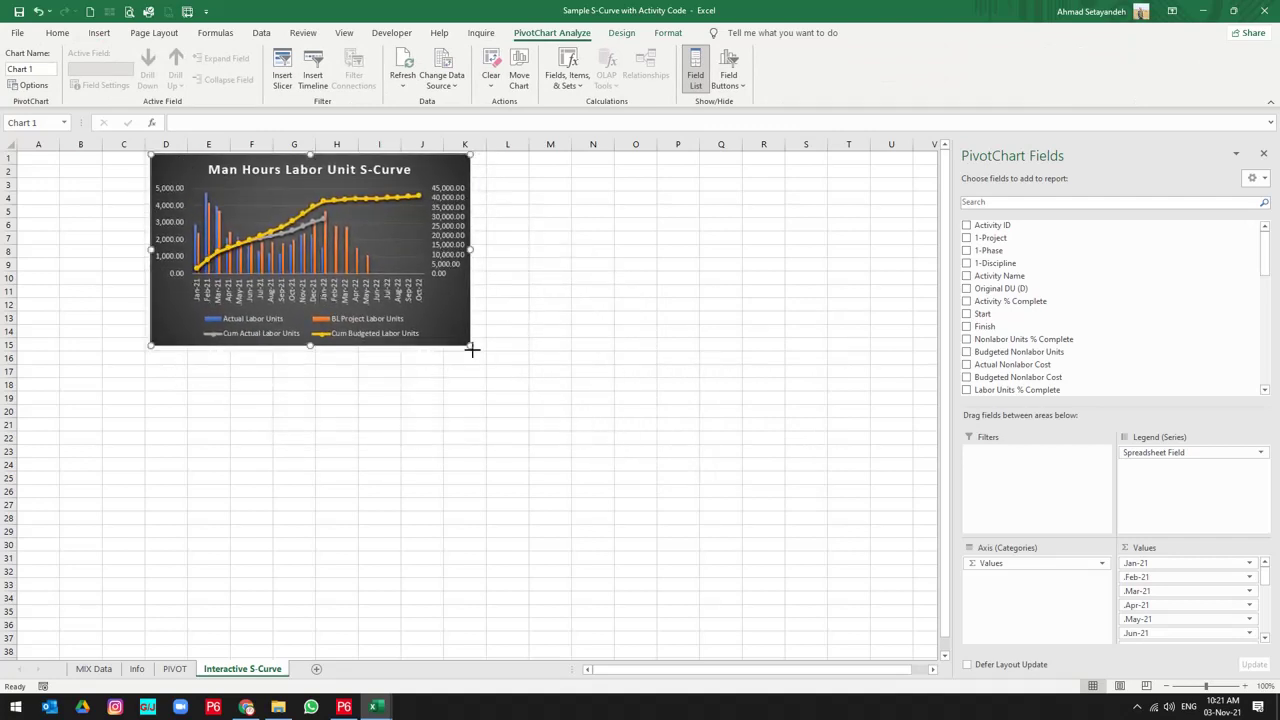
{"action": "left_click_drag", "start_coordinate": [470, 345], "coordinate": [697, 521]}
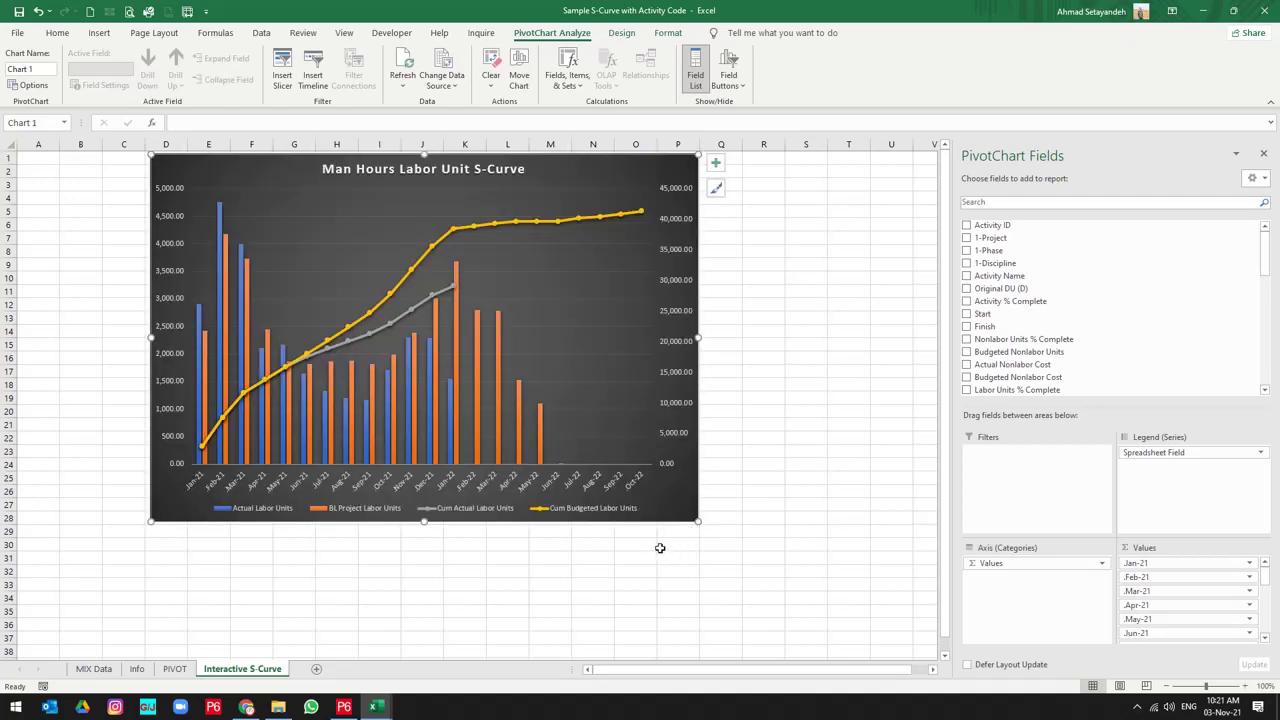
{"action": "left_click", "coordinate": [61, 365]}
Step: Set the page to portrait orientation on A3 paper, checking the print preview
{"action": "left_click", "coordinate": [152, 33]}
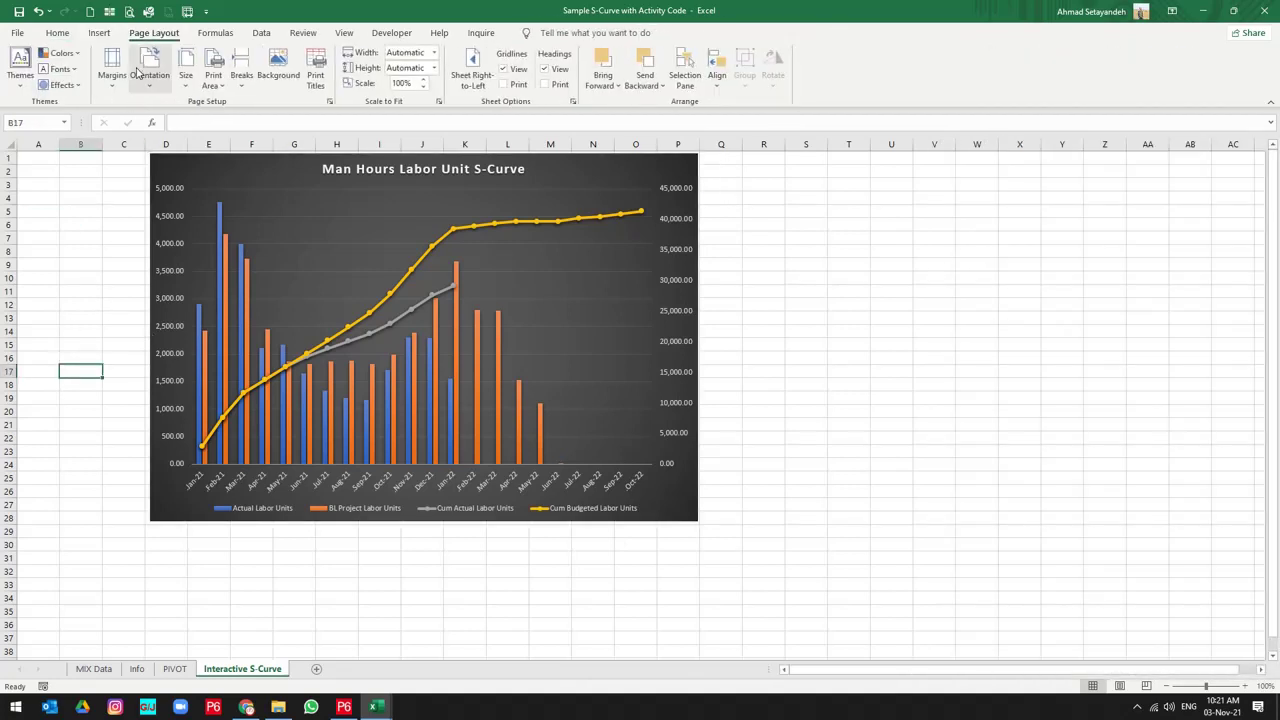
{"action": "left_click", "coordinate": [149, 76]}
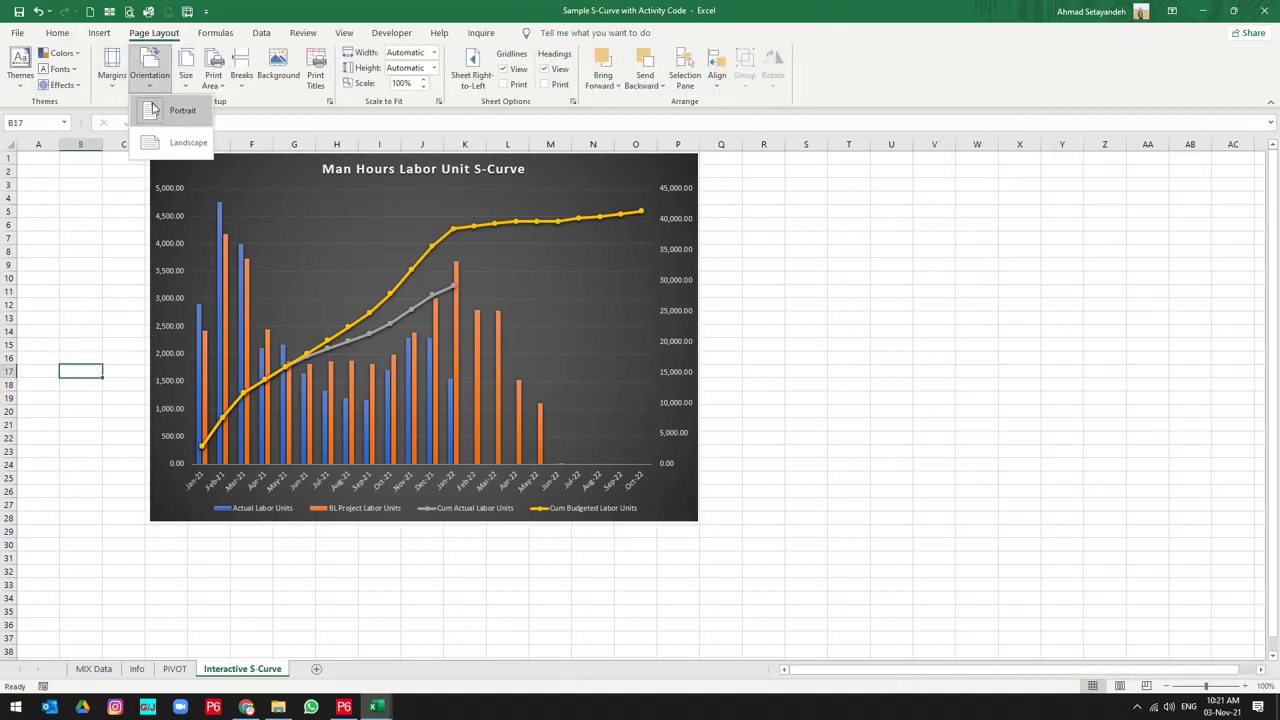
{"action": "left_click", "coordinate": [152, 110]}
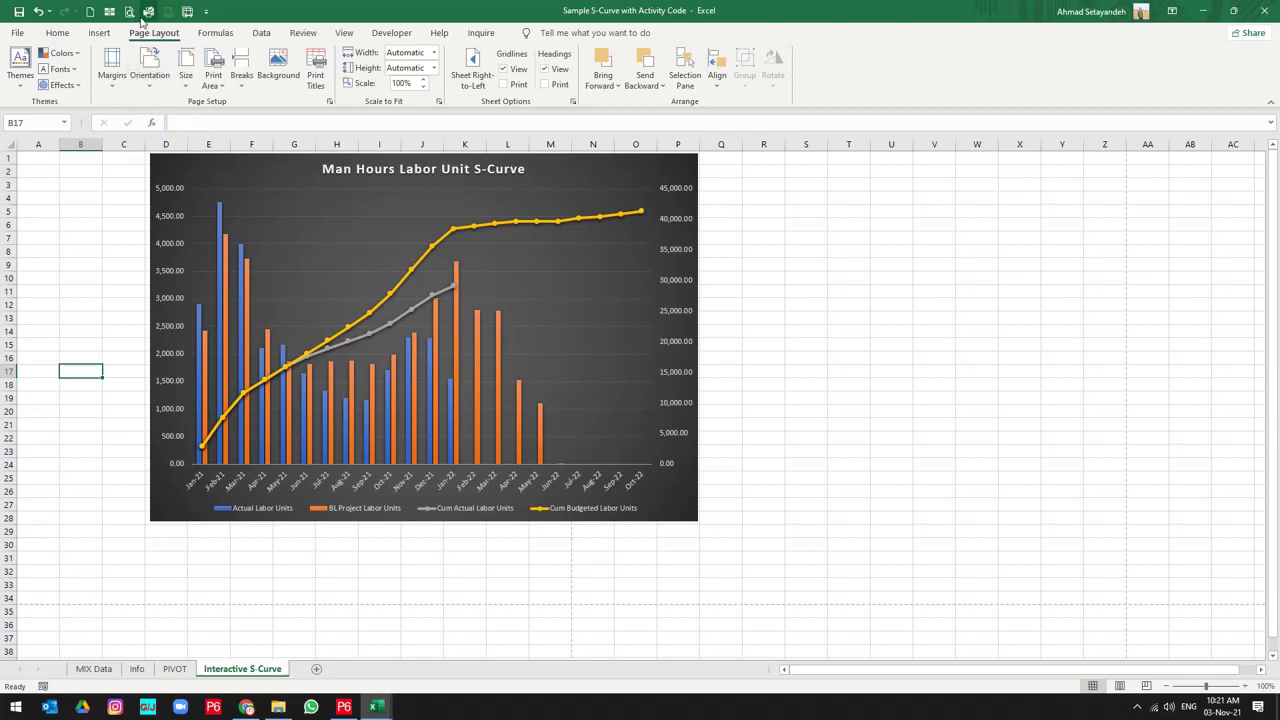
{"action": "left_click", "coordinate": [129, 11]}
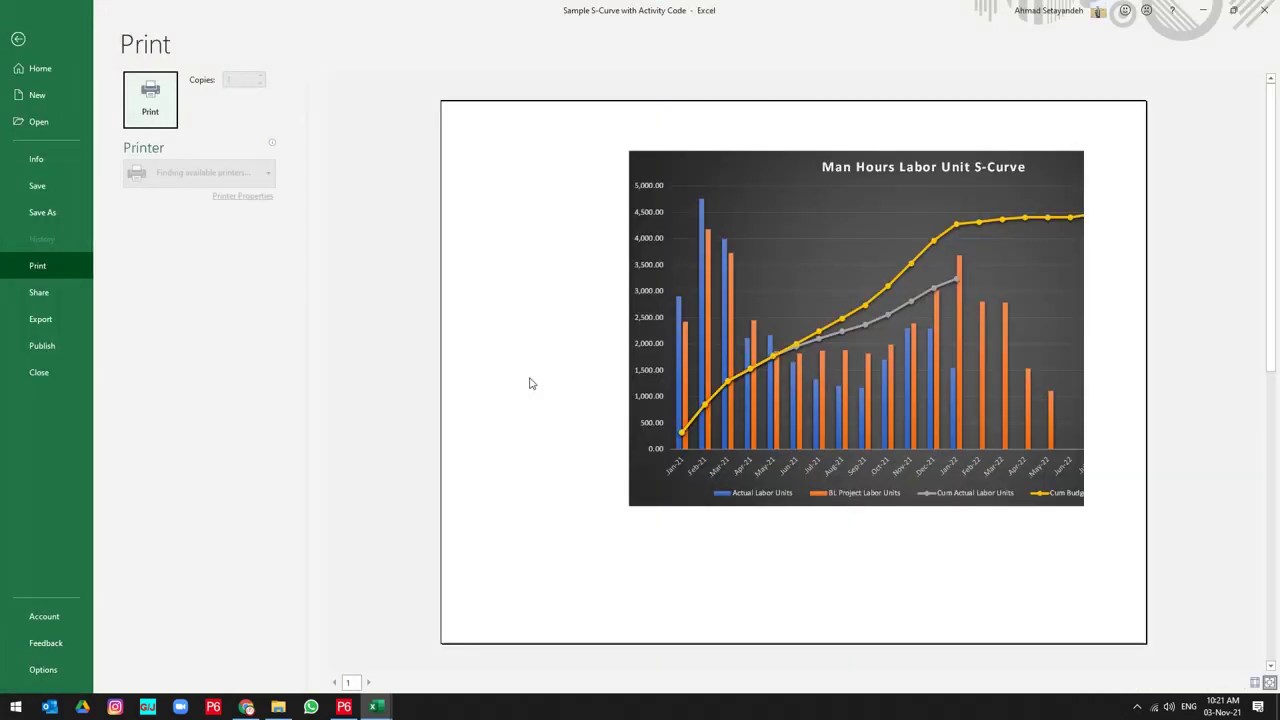
{"action": "key", "text": "Escape"}
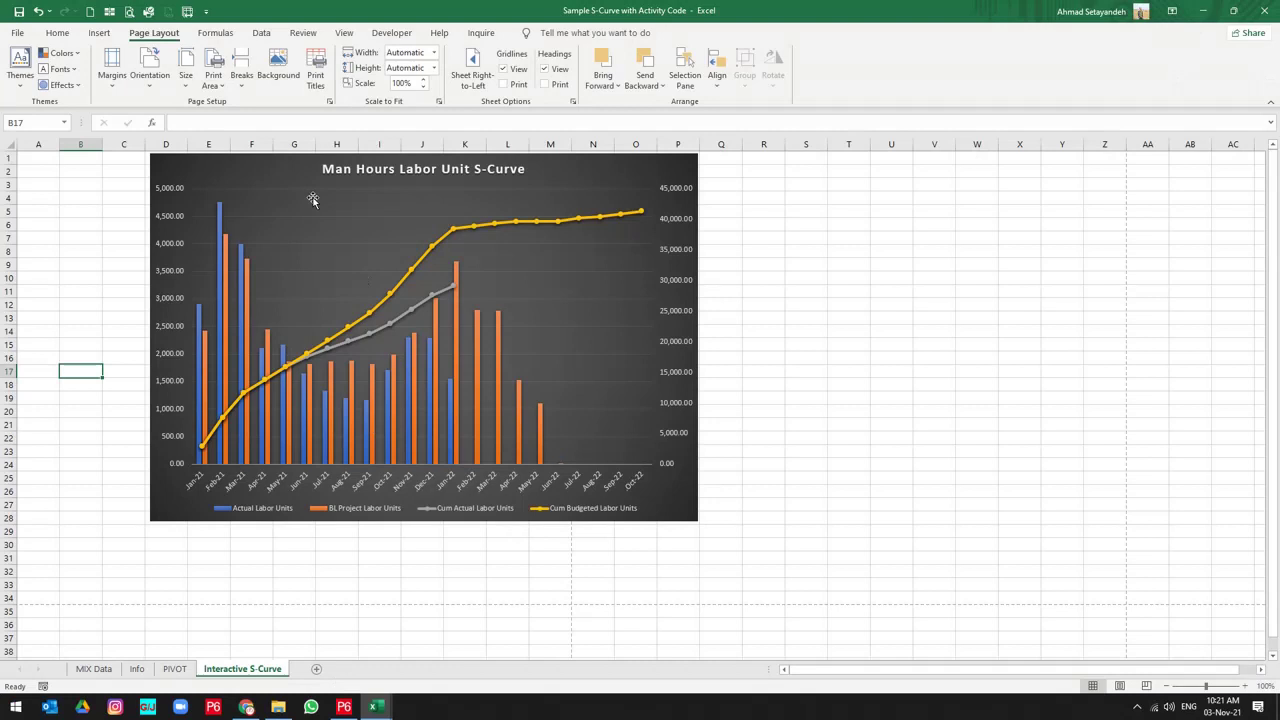
{"action": "left_click", "coordinate": [185, 80]}
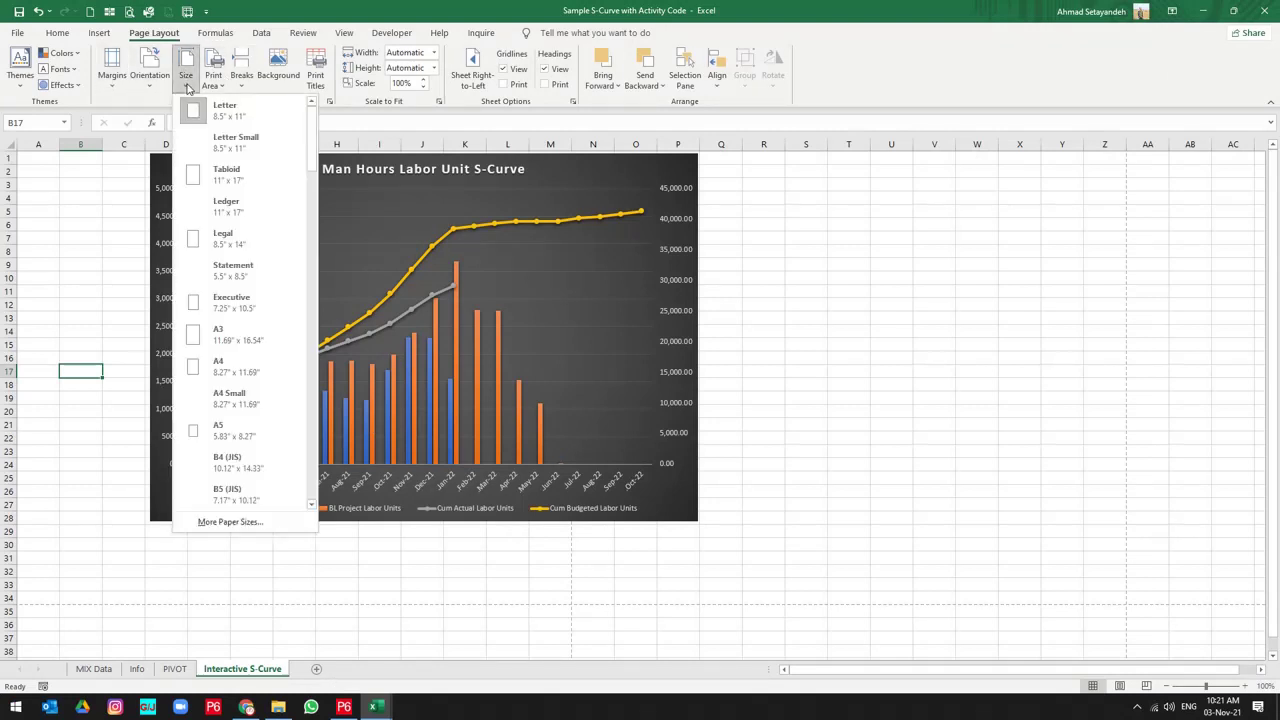
{"action": "left_click", "coordinate": [240, 334]}
{"action": "left_click", "coordinate": [695, 533]}
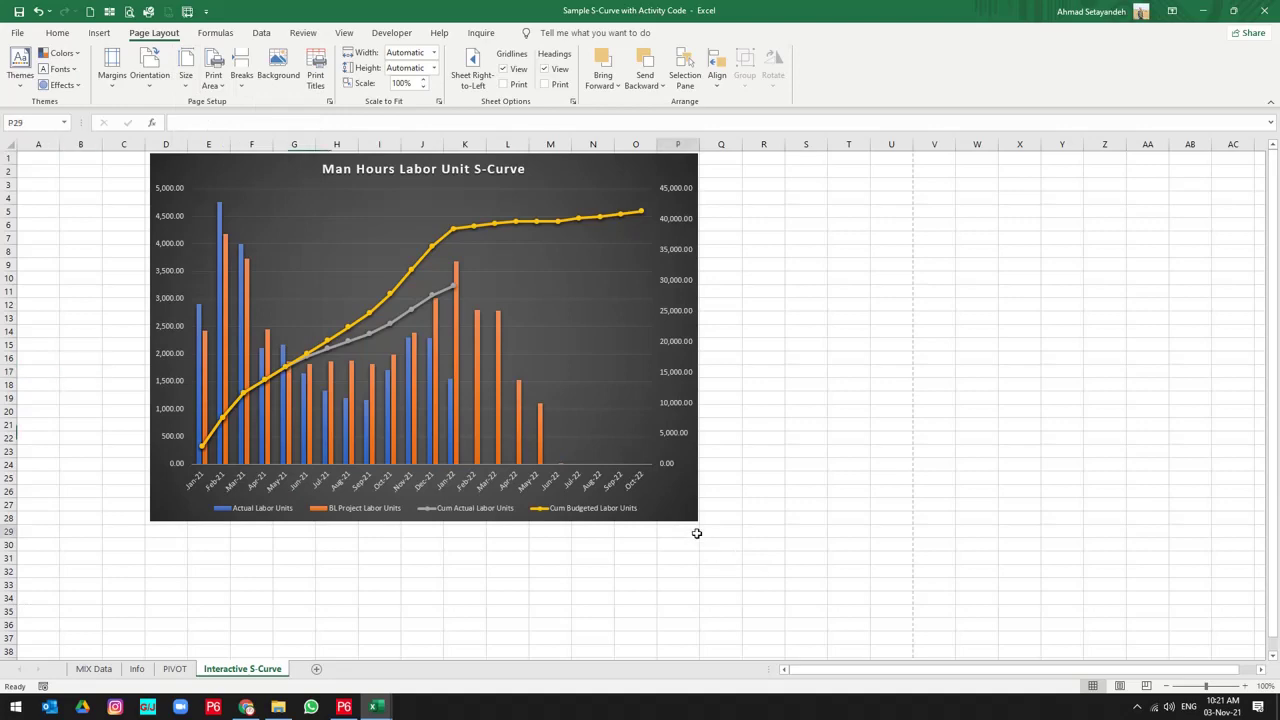
{"action": "scroll", "coordinate": [739, 556], "scroll_direction": "down", "scroll_amount": 2, "text": "ctrl"}
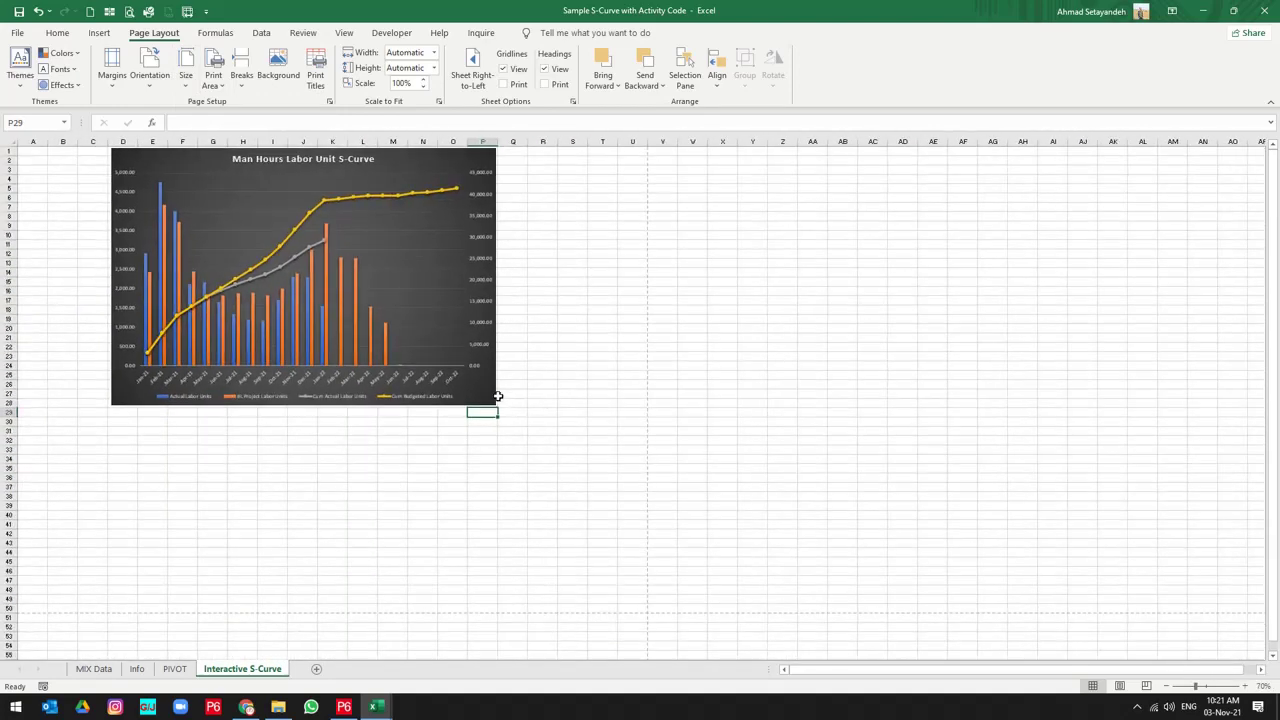
{"action": "left_click", "coordinate": [498, 396]}
Step: Stretch the chart across columns B–U below row 5 and enlarge its left value-axis labels
{"action": "left_click_drag", "start_coordinate": [498, 396], "coordinate": [642, 602]}
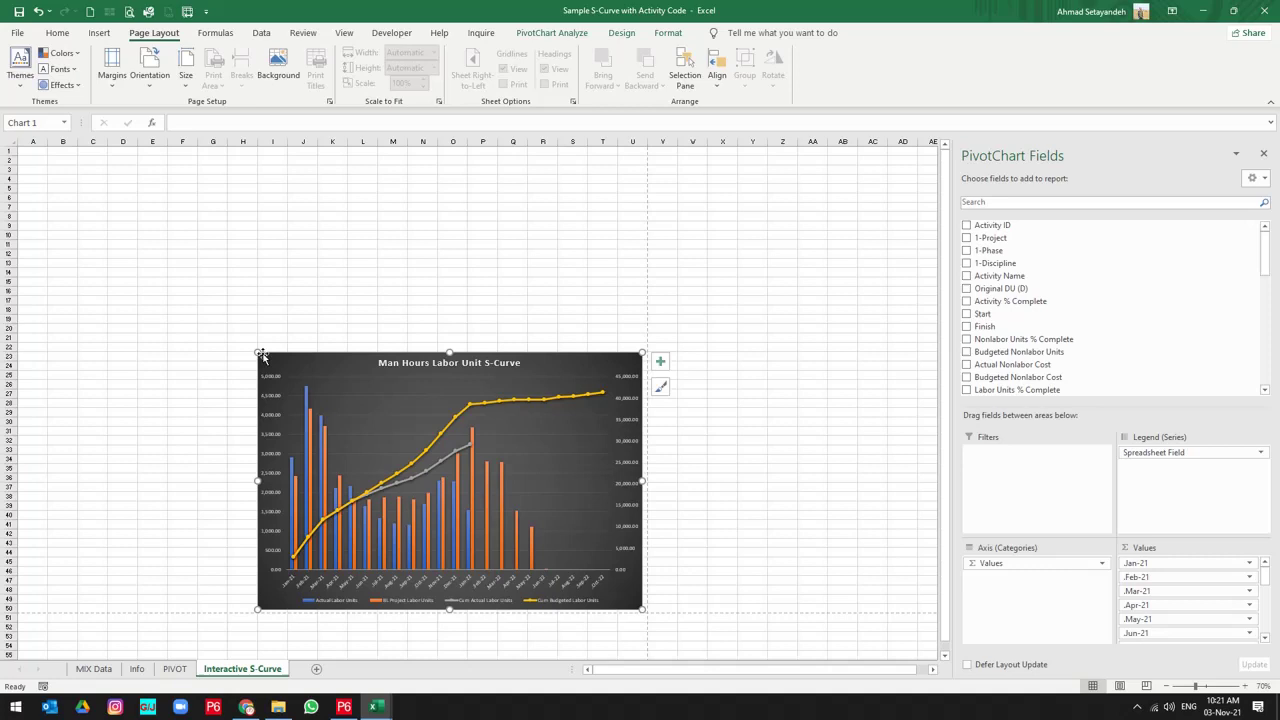
{"action": "left_click_drag", "start_coordinate": [259, 354], "coordinate": [22, 242]}
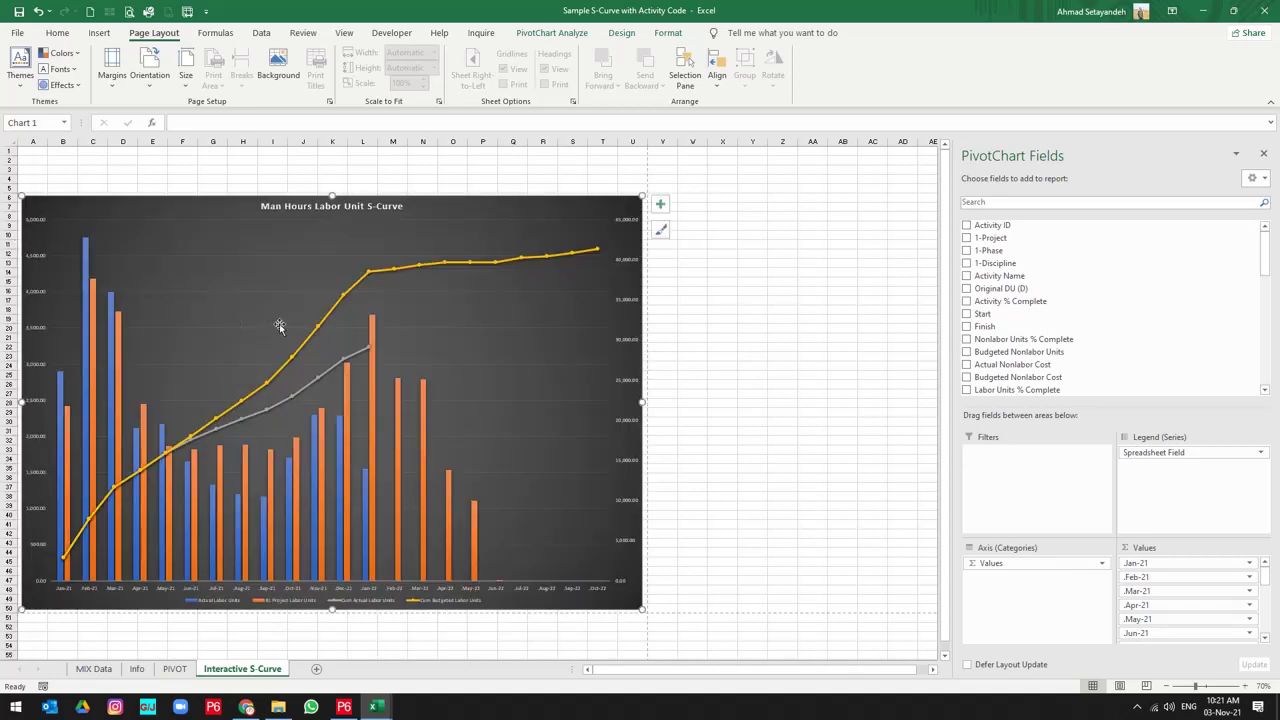
{"action": "left_click", "coordinate": [37, 369]}
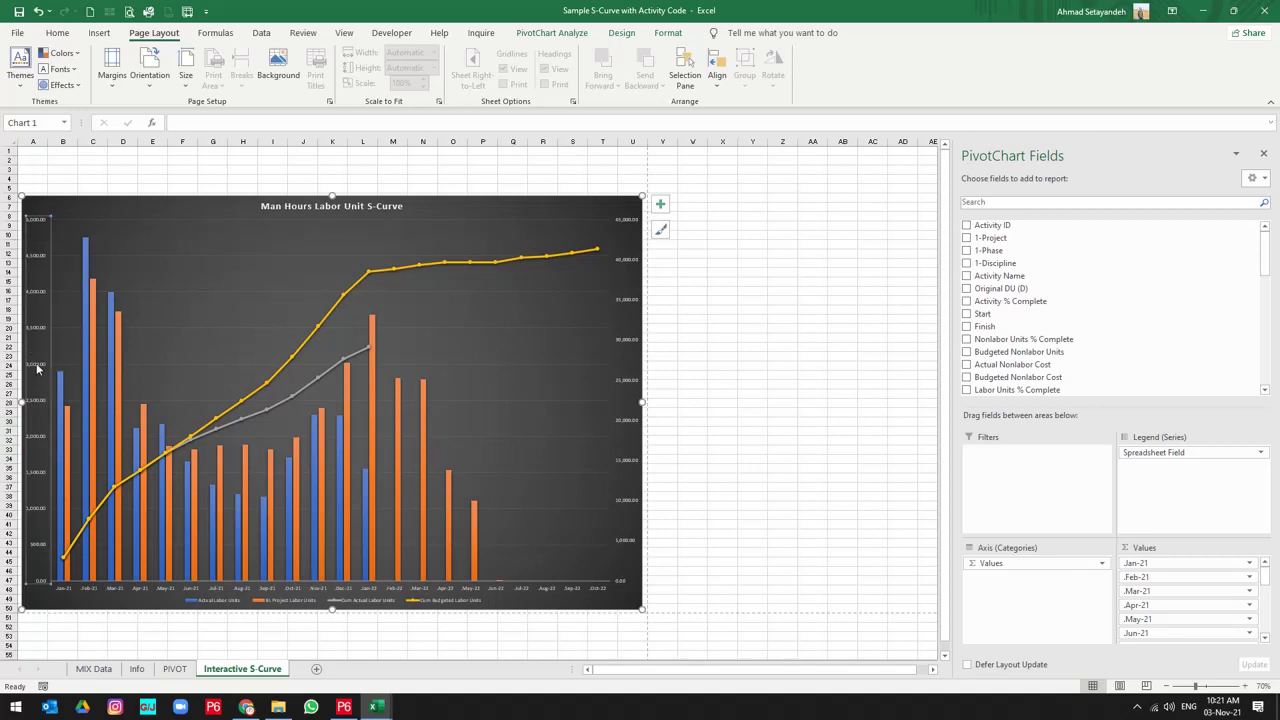
{"action": "left_click", "coordinate": [57, 32]}
{"action": "left_click", "coordinate": [237, 59]}
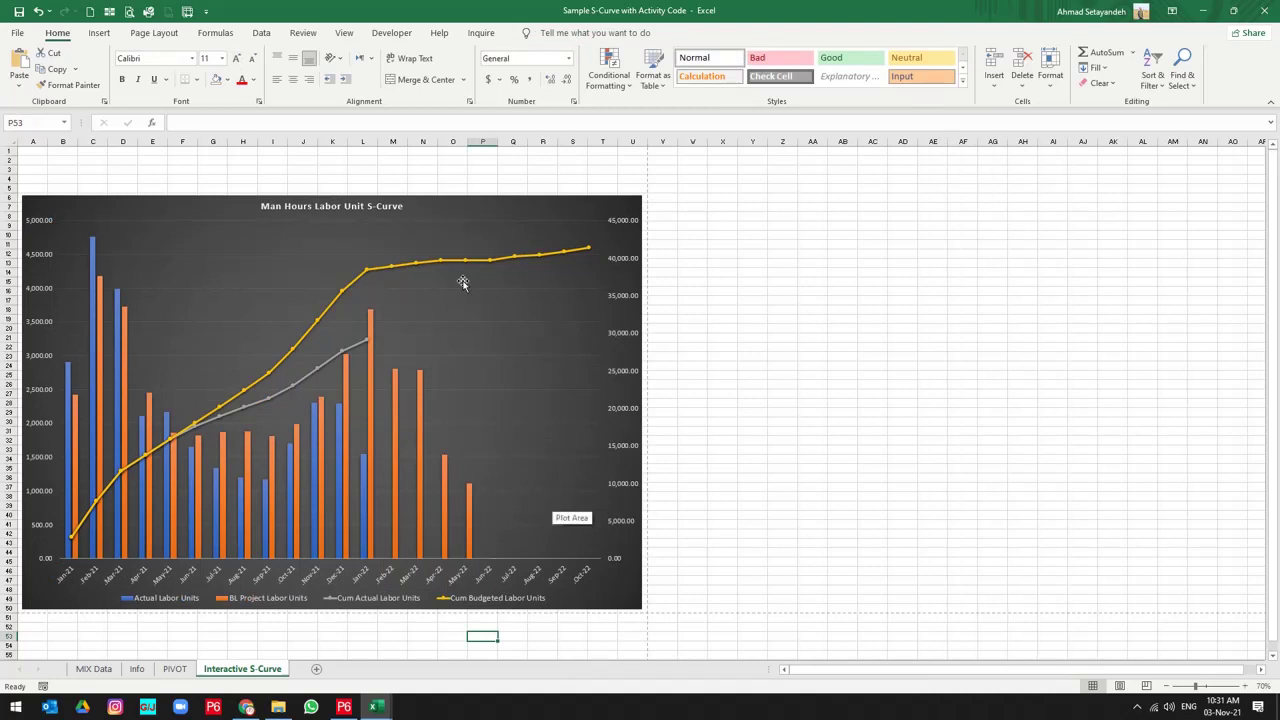
{"action": "left_click", "coordinate": [458, 217]}
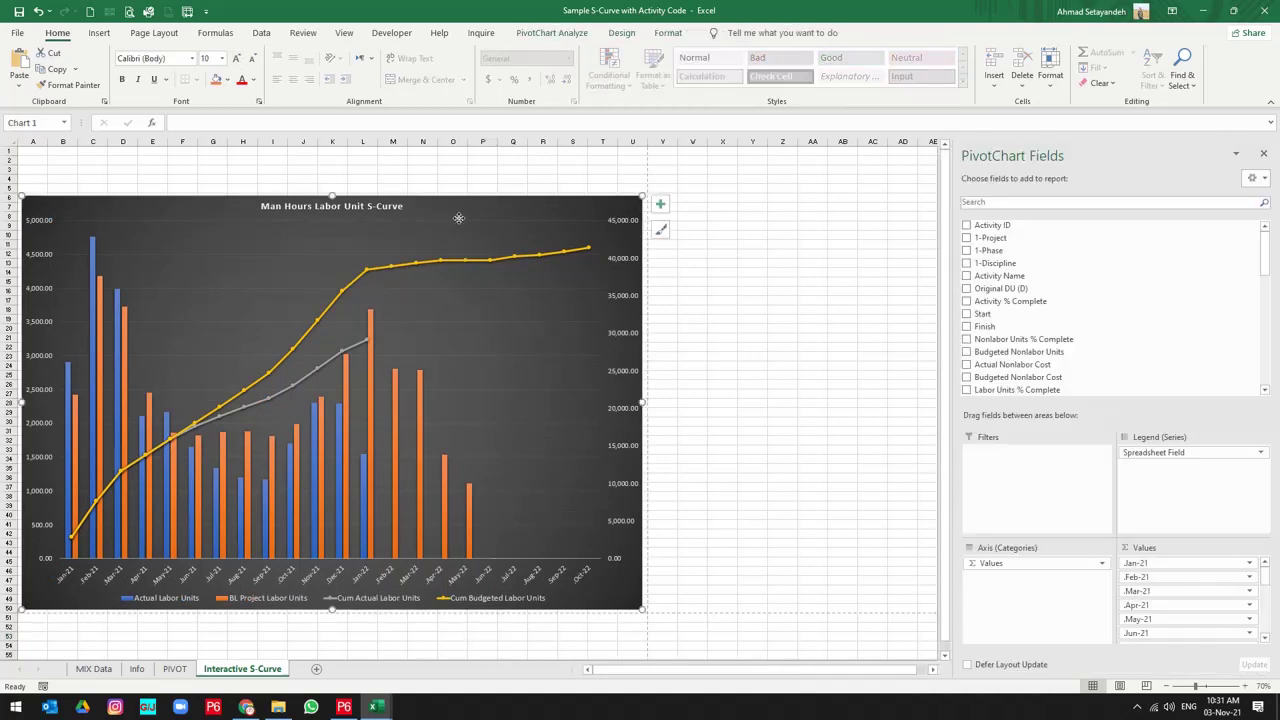
{"action": "left_click", "coordinate": [573, 38]}
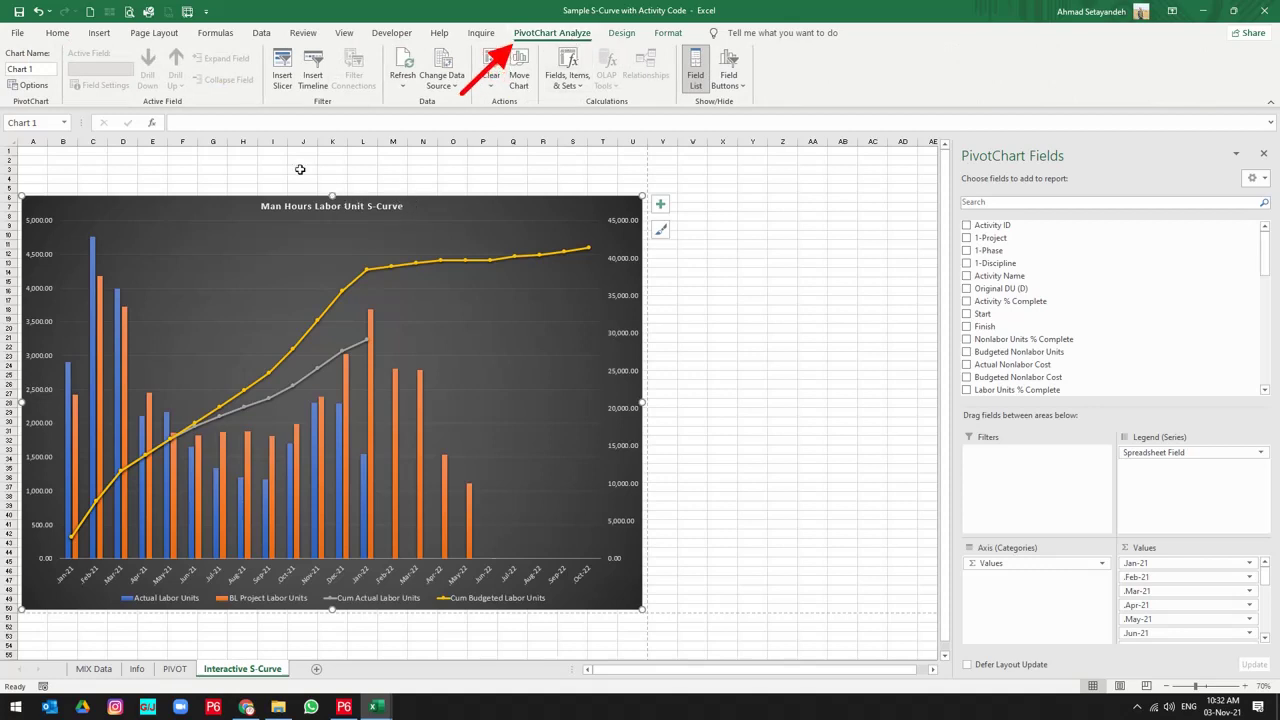
Step: Insert slicers for 1-Phase and 1-Discipline on the PivotChart
{"action": "left_click", "coordinate": [281, 80]}
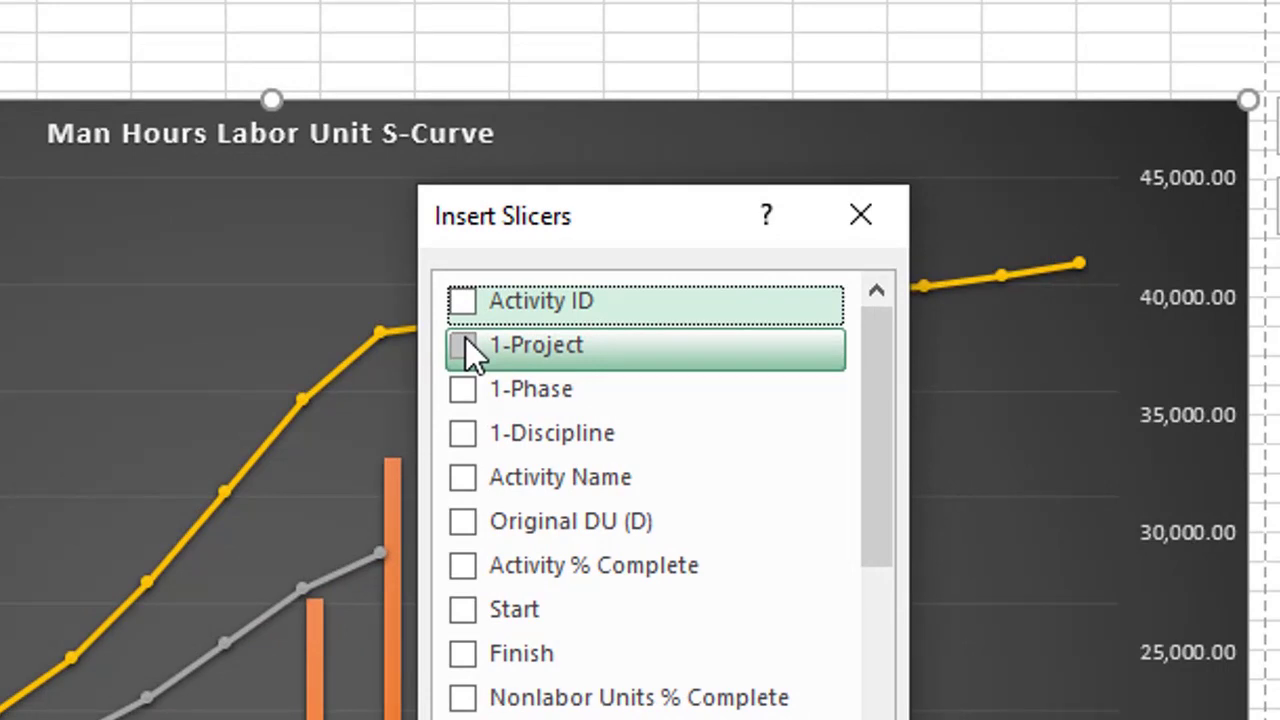
{"action": "left_click", "coordinate": [457, 438]}
{"action": "left_click", "coordinate": [463, 392]}
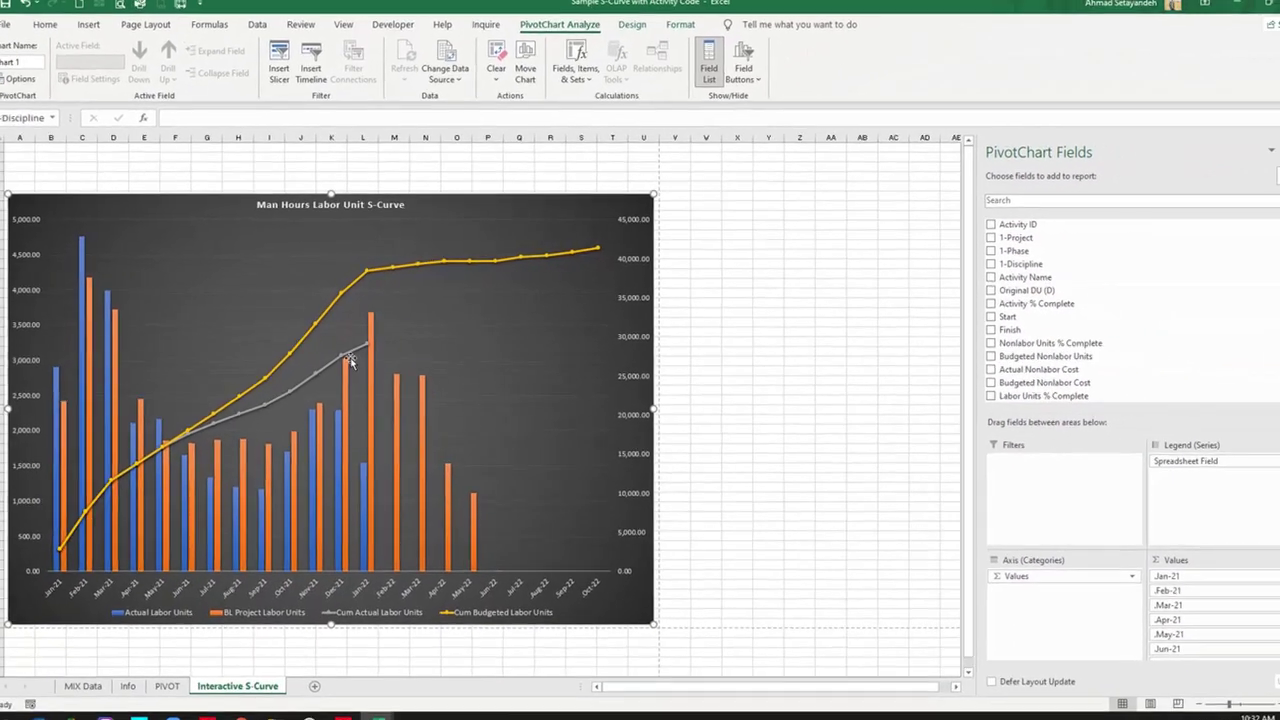
Step: Move the 1-Phase slicer to the sheet's top-left corner and resize it
{"action": "left_click", "coordinate": [447, 334]}
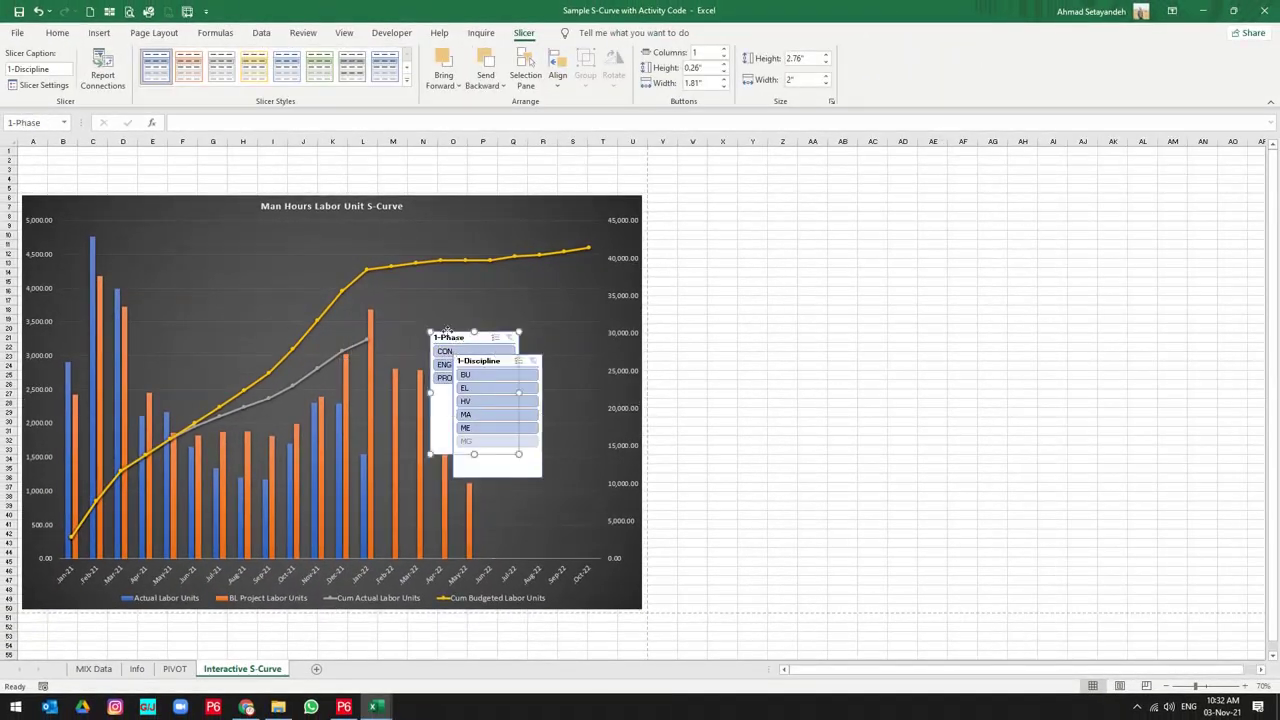
{"action": "left_click_drag", "start_coordinate": [447, 334], "coordinate": [72, 168]}
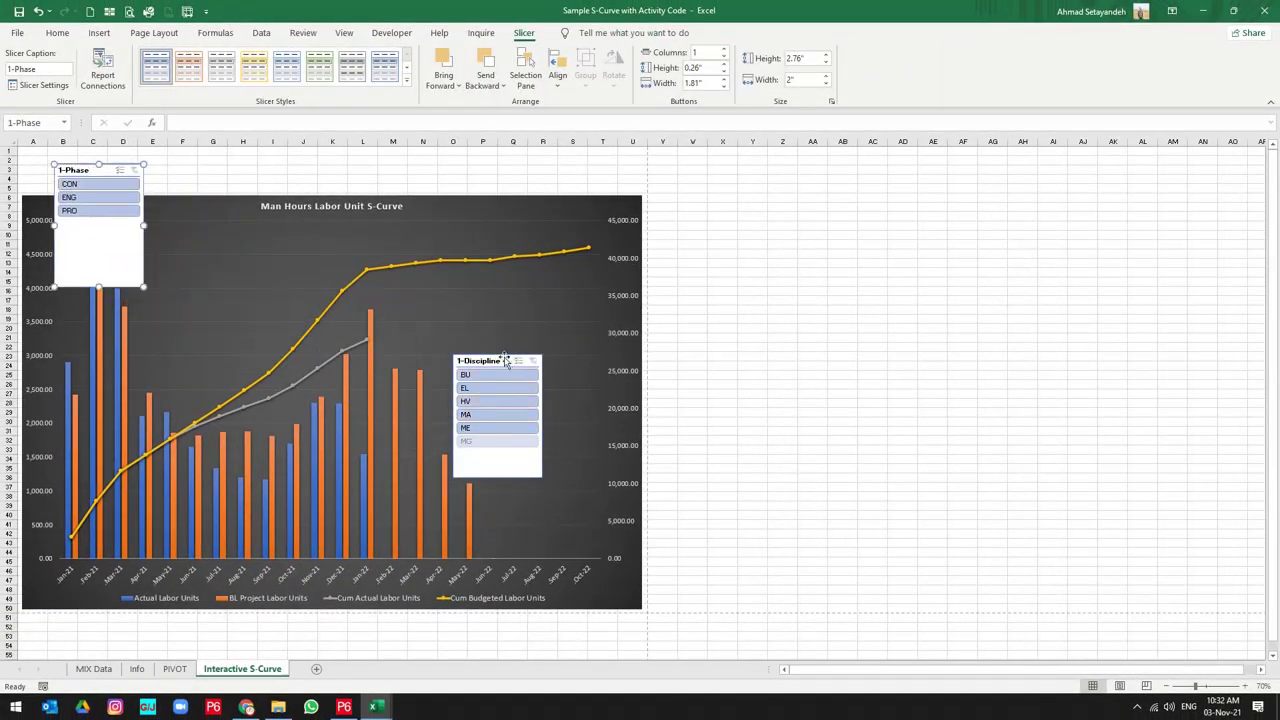
{"action": "left_click_drag", "start_coordinate": [505, 366], "coordinate": [249, 156]}
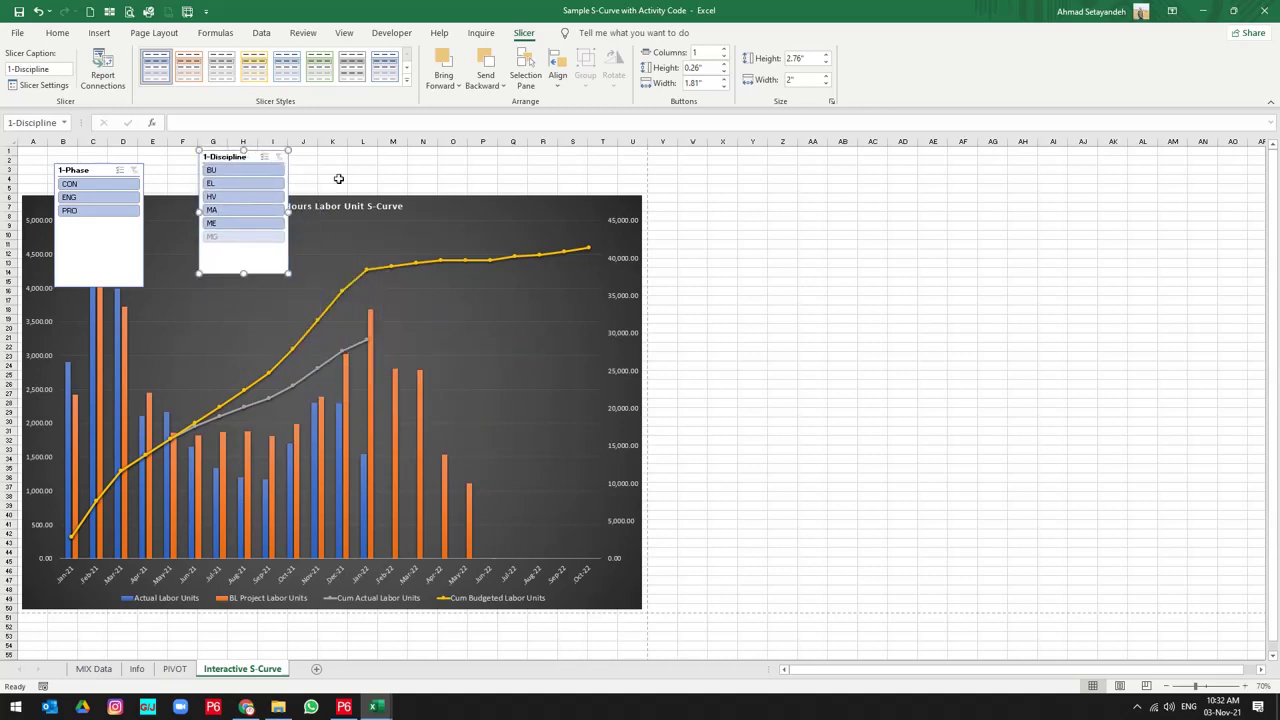
{"action": "left_click_drag", "start_coordinate": [86, 169], "coordinate": [57, 155]}
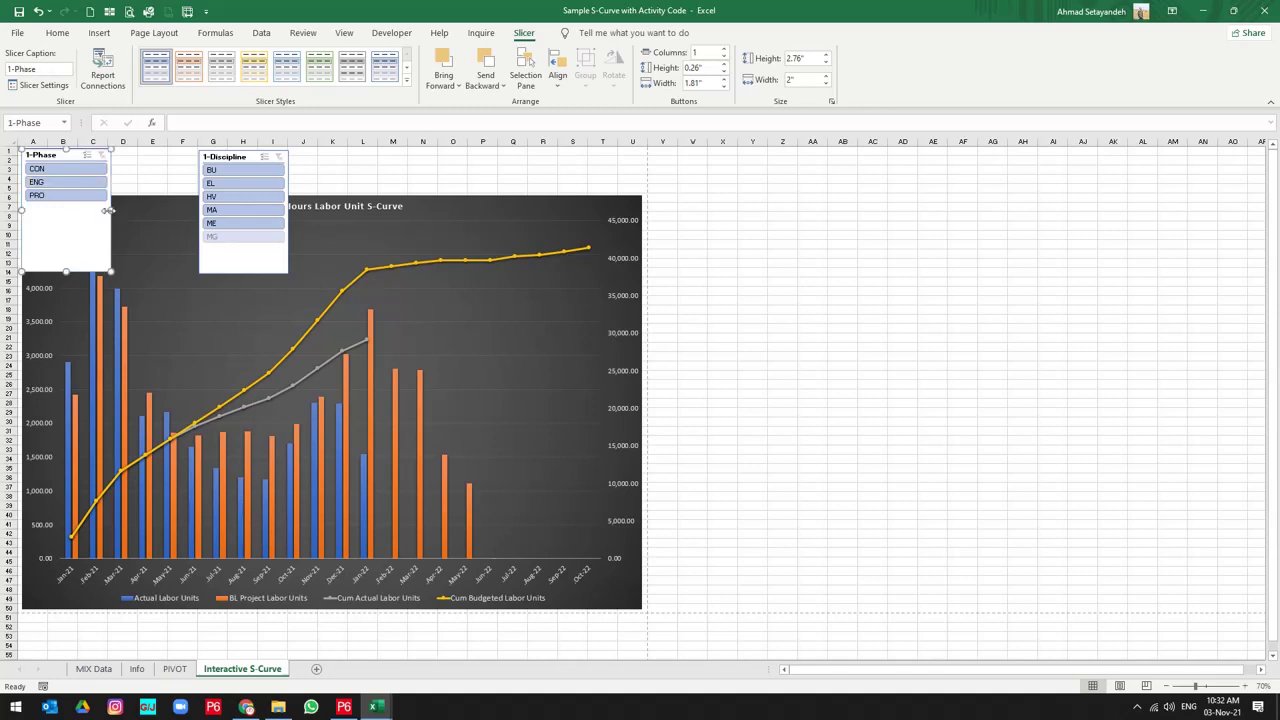
{"action": "left_click_drag", "start_coordinate": [108, 210], "coordinate": [72, 205]}
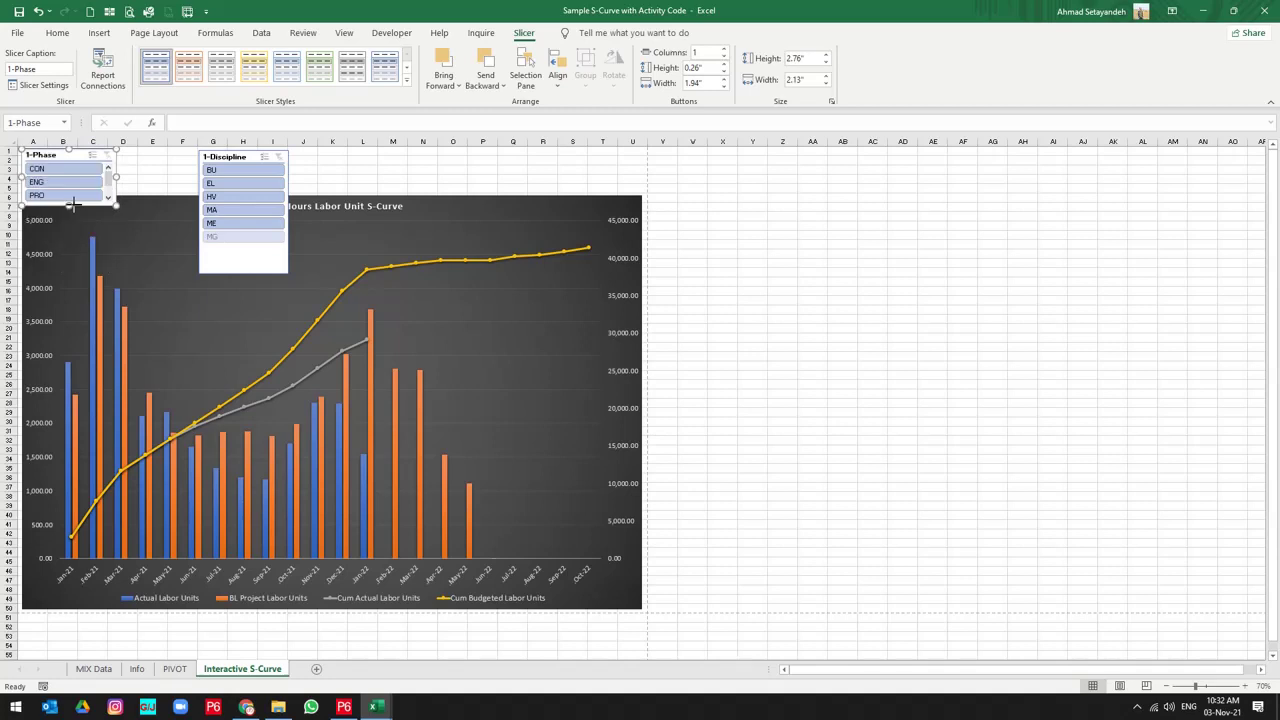
Step: Shorten the 1-Discipline slicer and stack it below the Phase slicer
{"action": "left_click", "coordinate": [240, 161]}
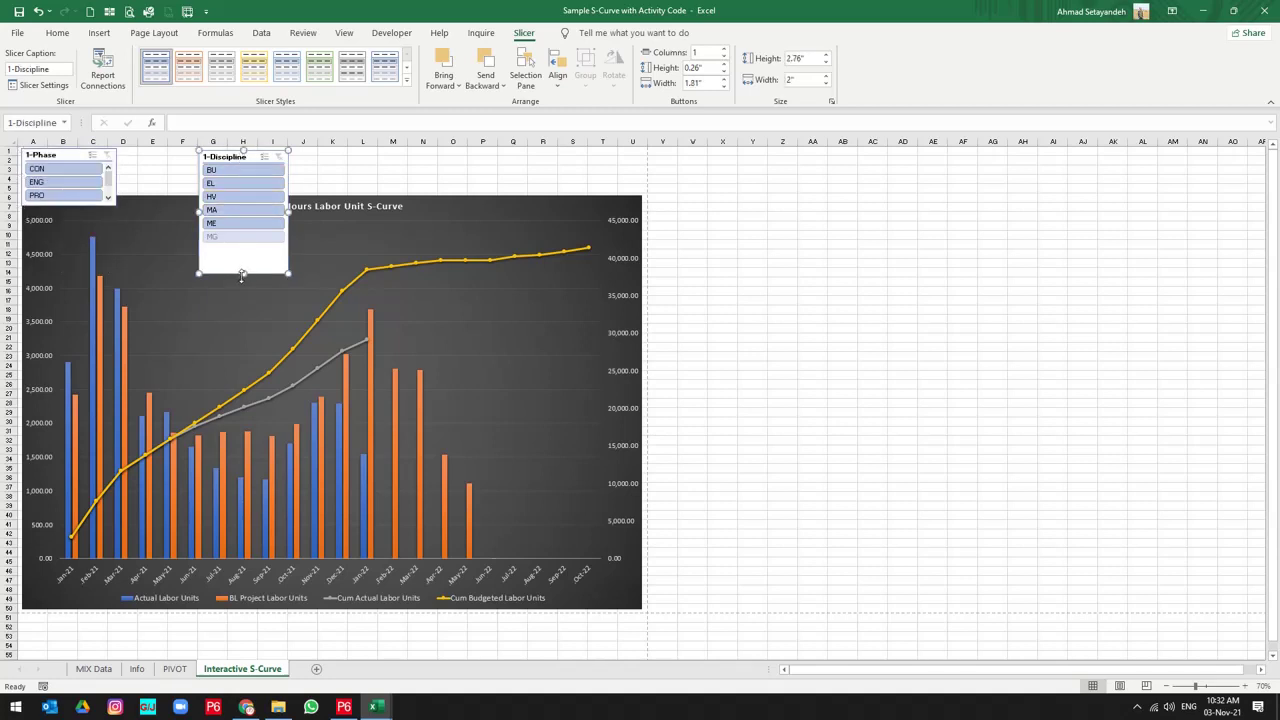
{"action": "left_click_drag", "start_coordinate": [243, 271], "coordinate": [240, 246]}
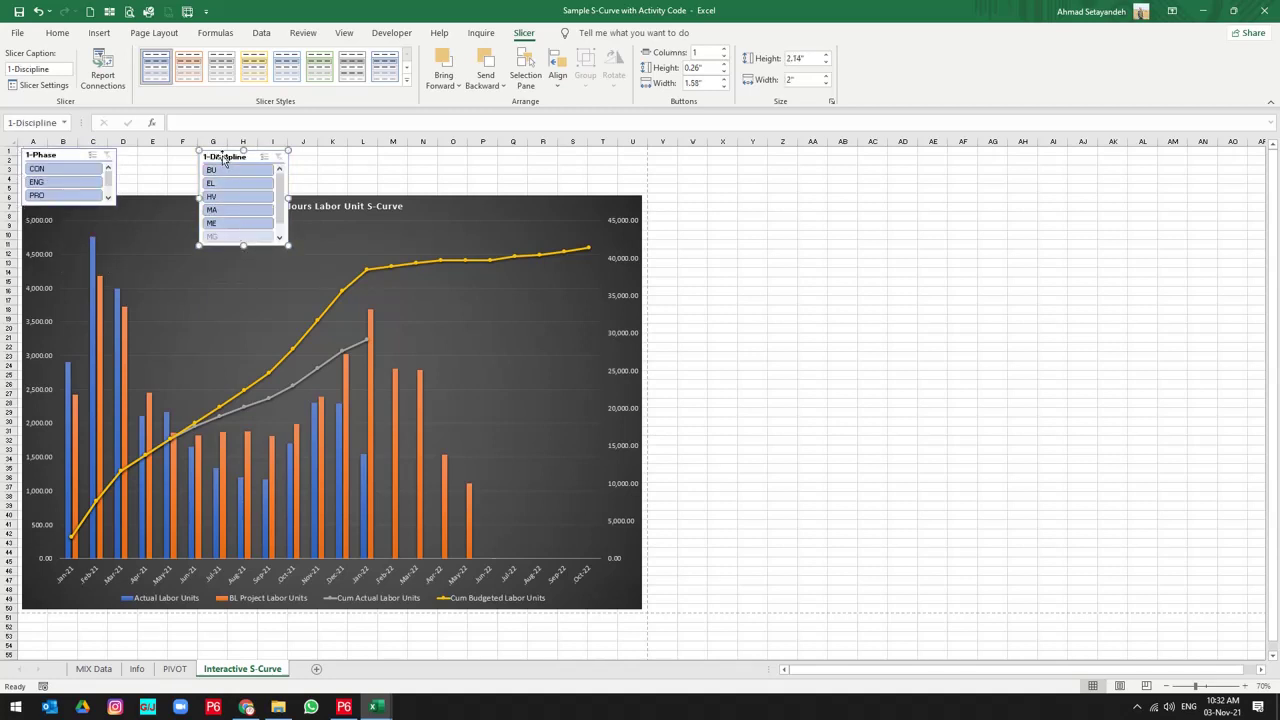
{"action": "left_click_drag", "start_coordinate": [214, 160], "coordinate": [44, 214]}
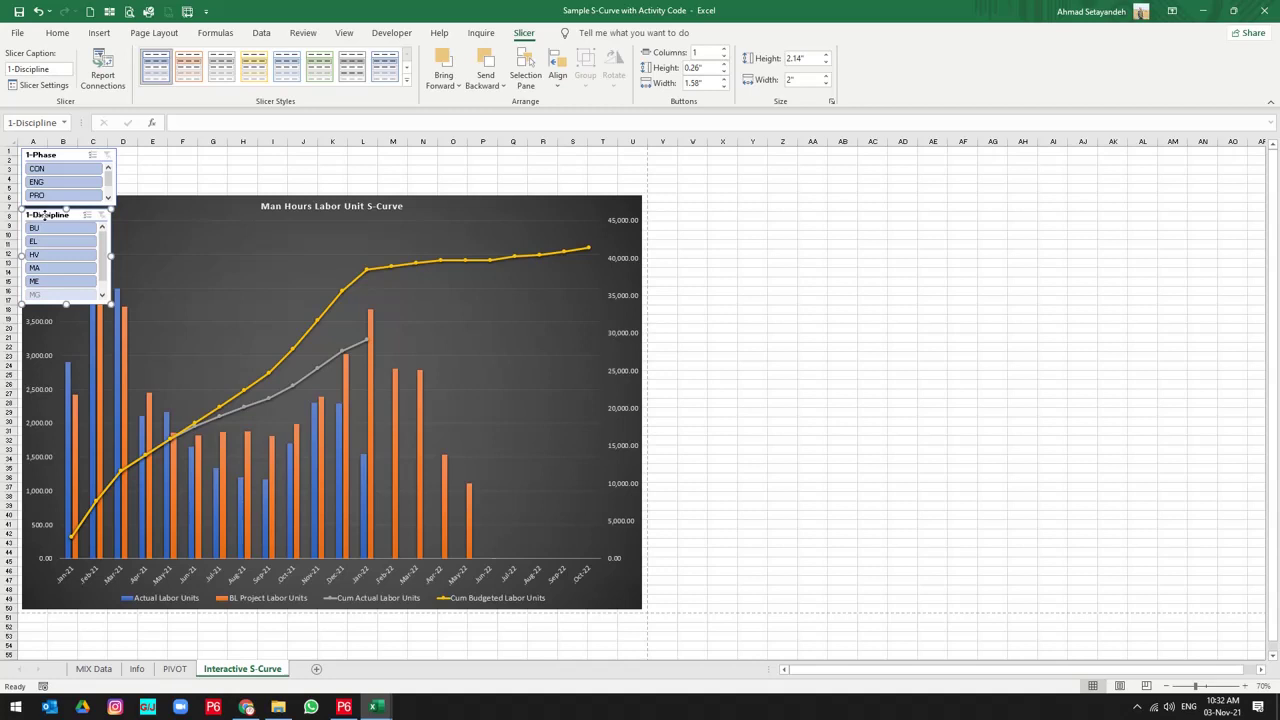
{"action": "left_click_drag", "start_coordinate": [112, 255], "coordinate": [117, 255]}
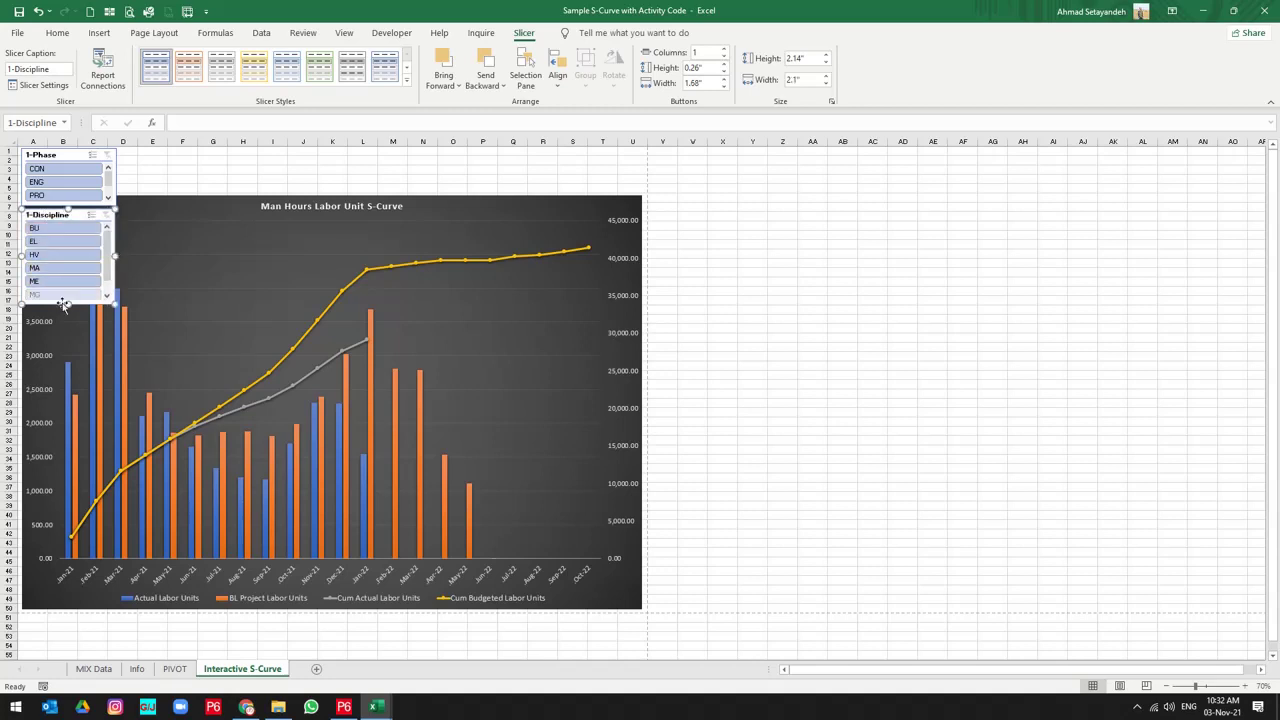
{"action": "left_click_drag", "start_coordinate": [67, 303], "coordinate": [67, 313]}
Step: Realign the chart's left edge and widen the Phase slicer to column G
{"action": "left_click", "coordinate": [193, 215]}
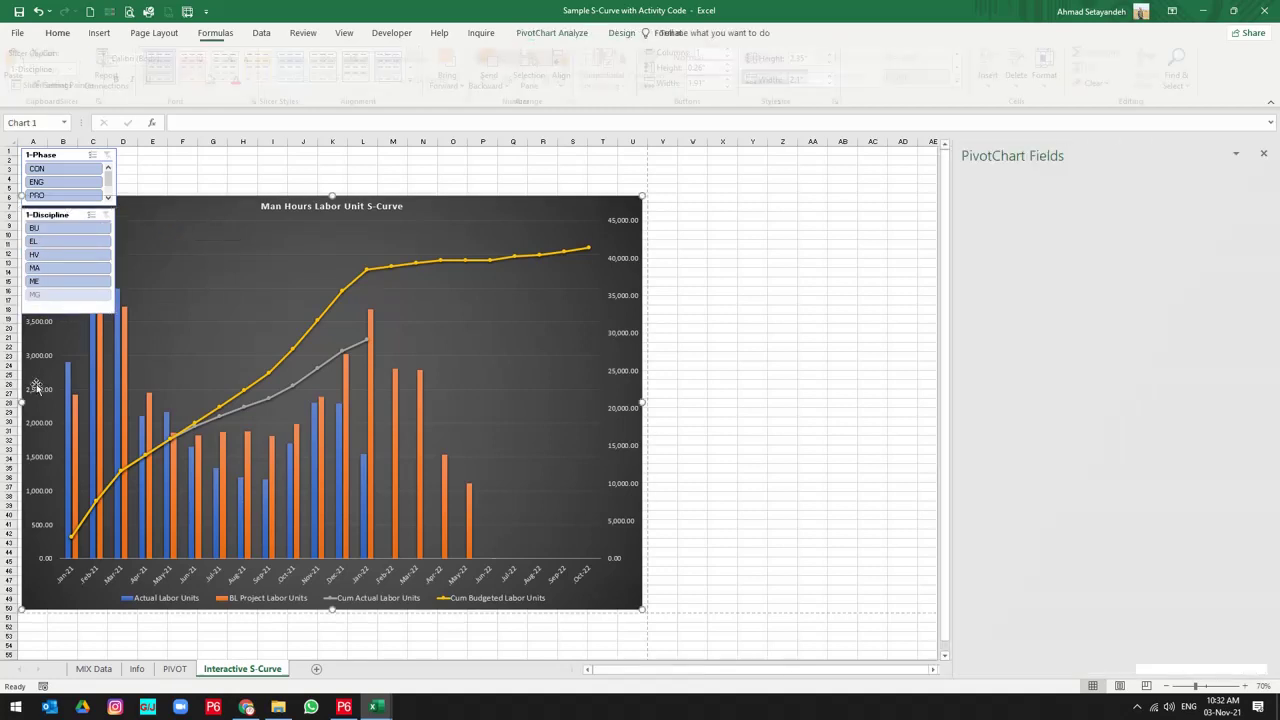
{"action": "left_click_drag", "start_coordinate": [21, 403], "coordinate": [115, 432]}
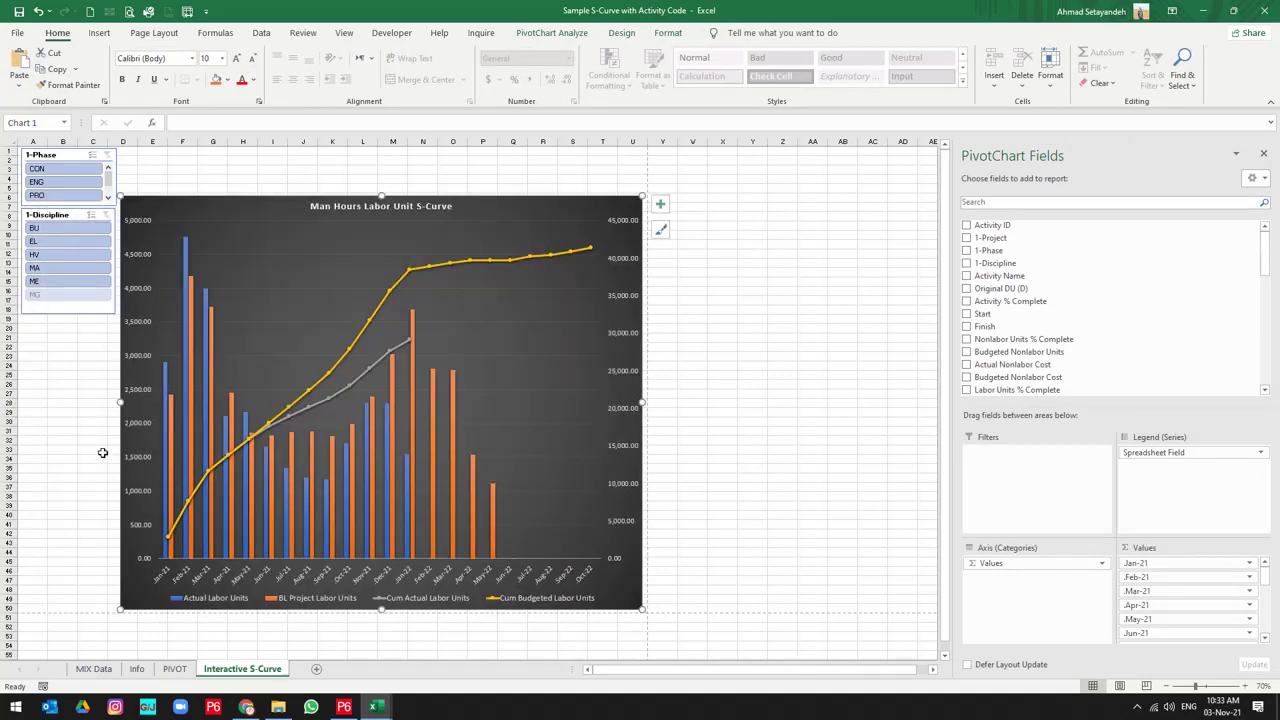
{"action": "left_click_drag", "start_coordinate": [120, 403], "coordinate": [24, 407]}
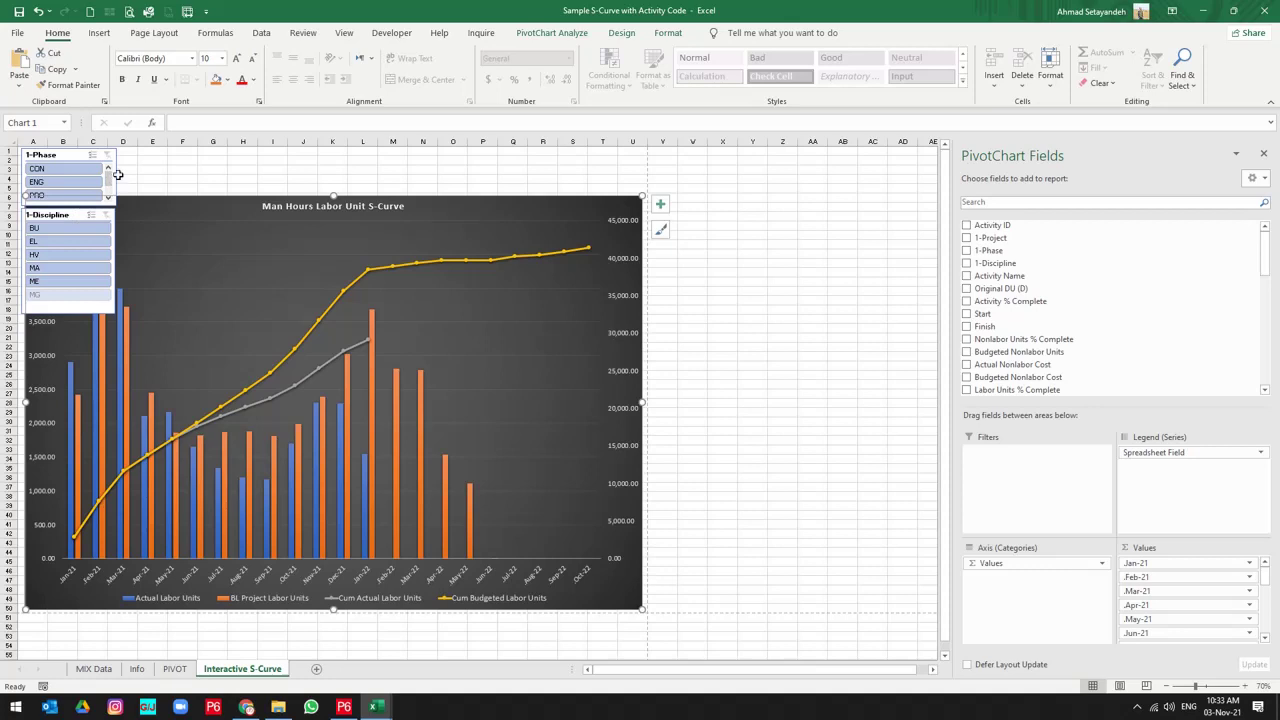
{"action": "left_click_drag", "start_coordinate": [115, 178], "coordinate": [226, 178]}
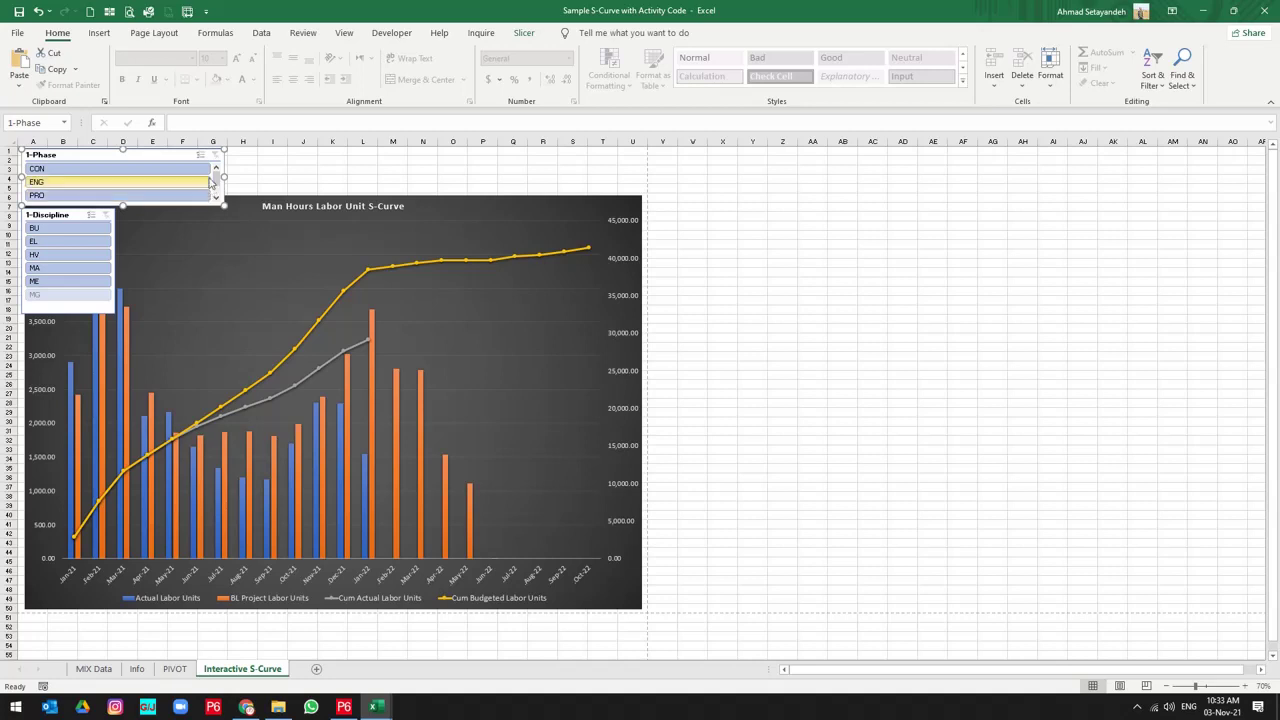
Step: Change the upper slicer's caption from '1-Phase' to 'Phase' in Slicer Settings
{"action": "right_click", "coordinate": [170, 153]}
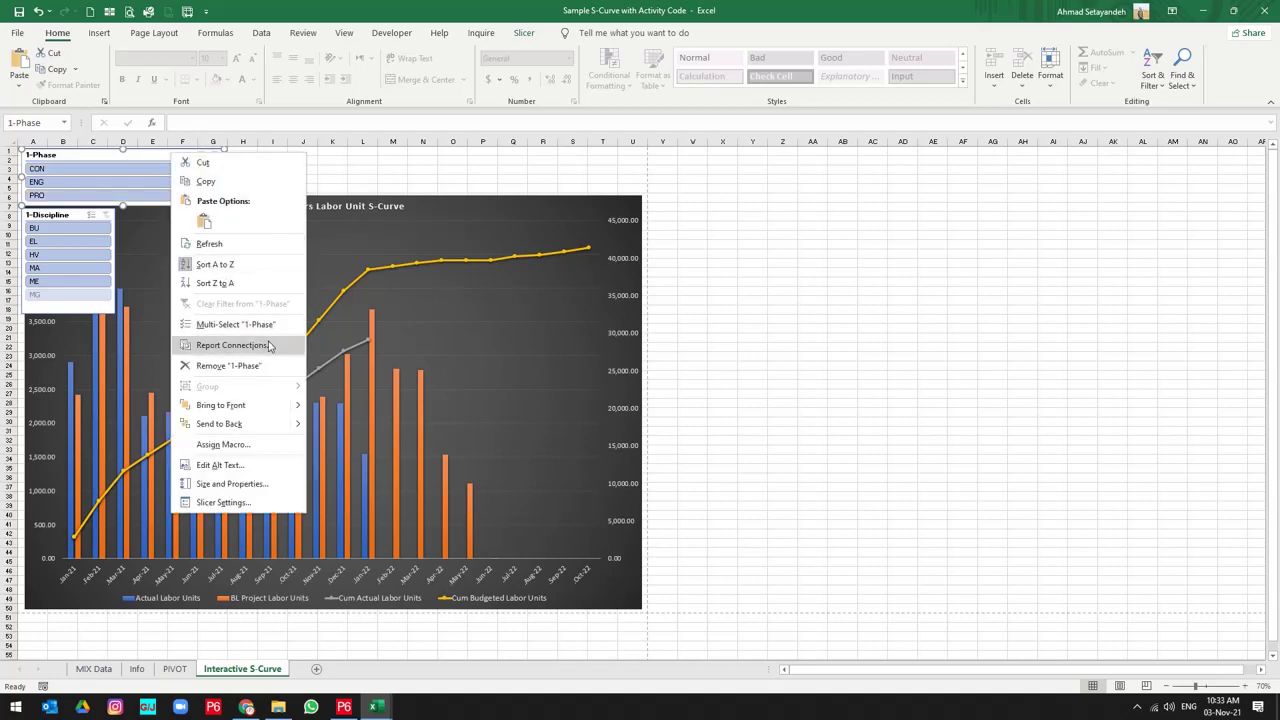
{"action": "left_click", "coordinate": [222, 502]}
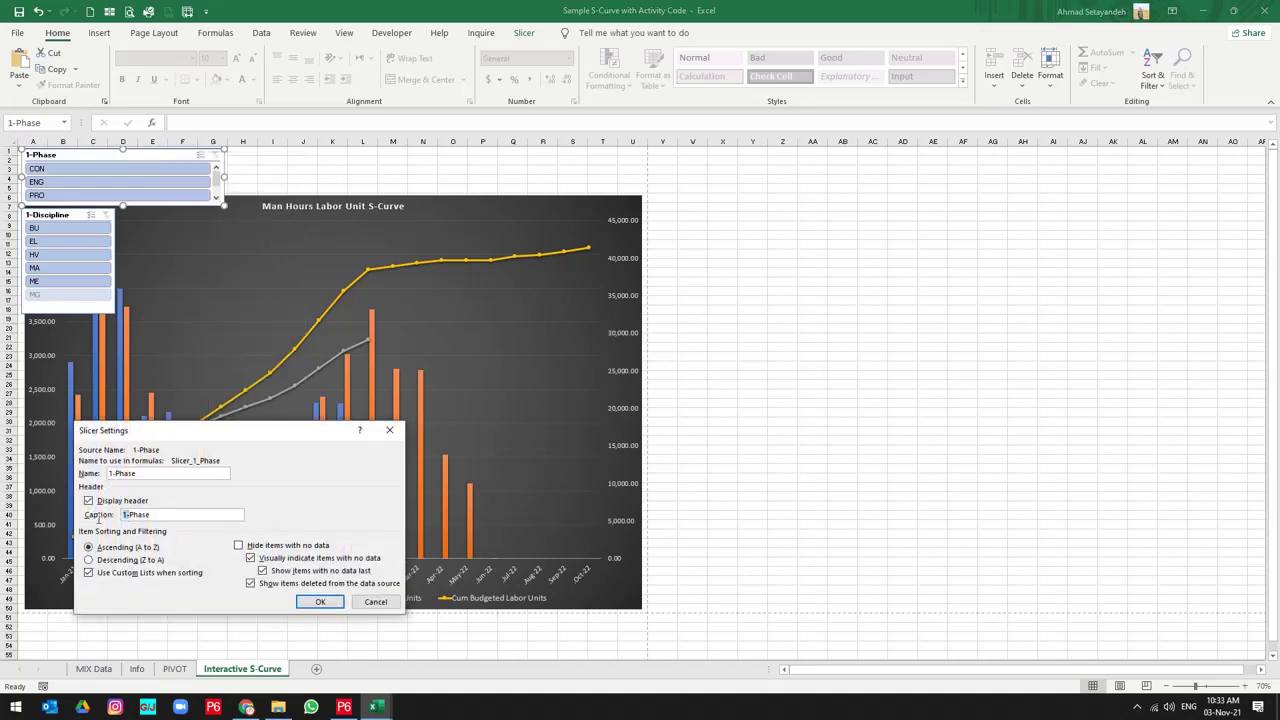
{"action": "key", "text": "Delete"}
{"action": "key", "text": "Delete"}
{"action": "left_click", "coordinate": [338, 603]}
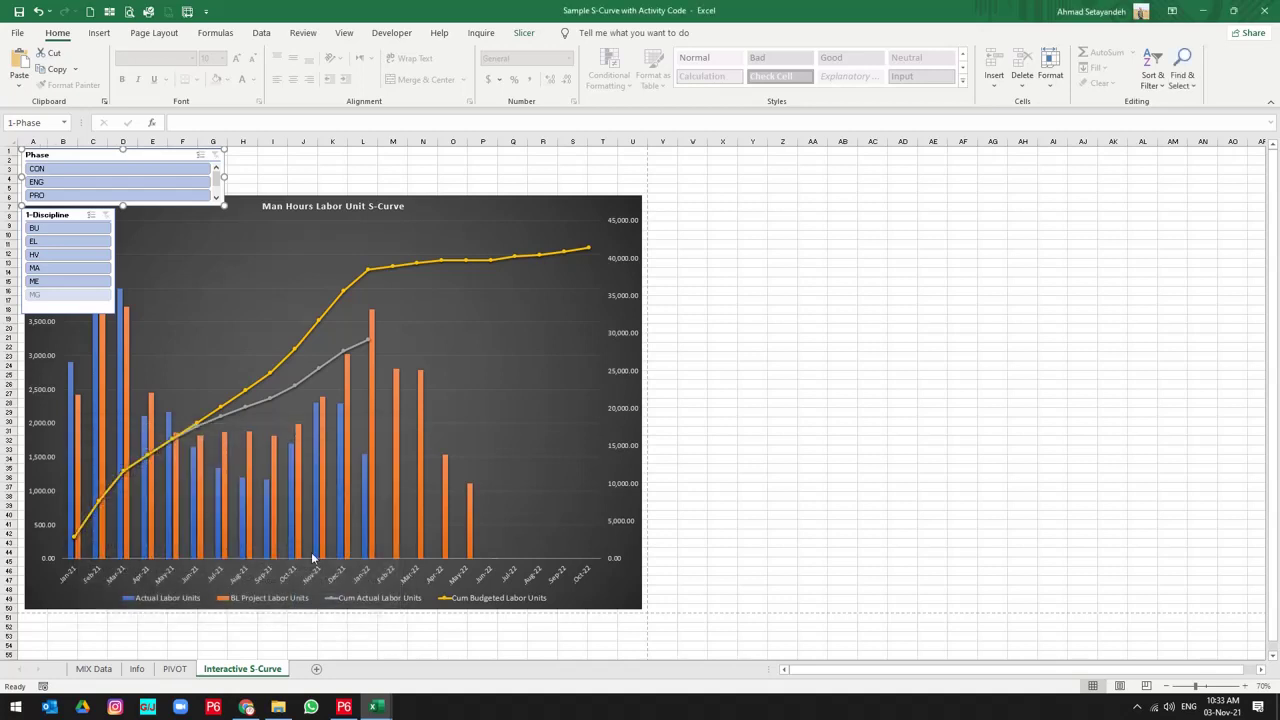
{"action": "right_click", "coordinate": [90, 156]}
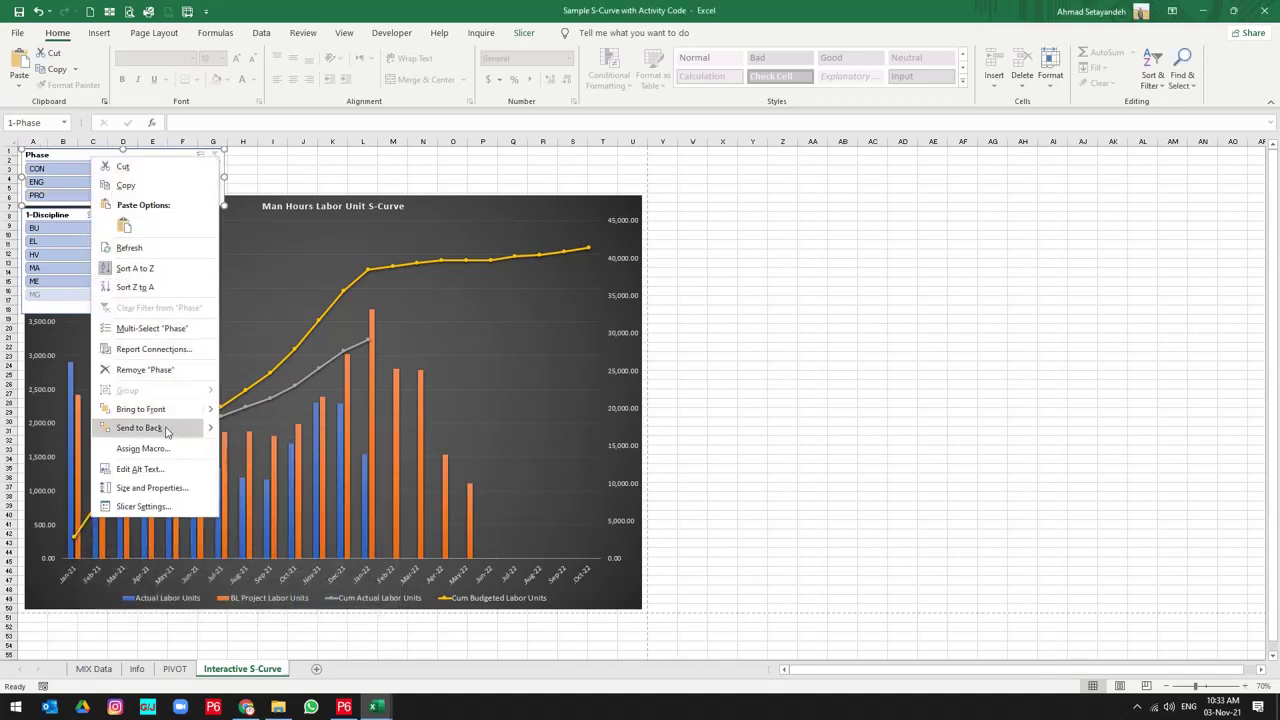
Step: Set the Phase slicer's Number of columns to 2 in Size and Properties
{"action": "left_click", "coordinate": [150, 488]}
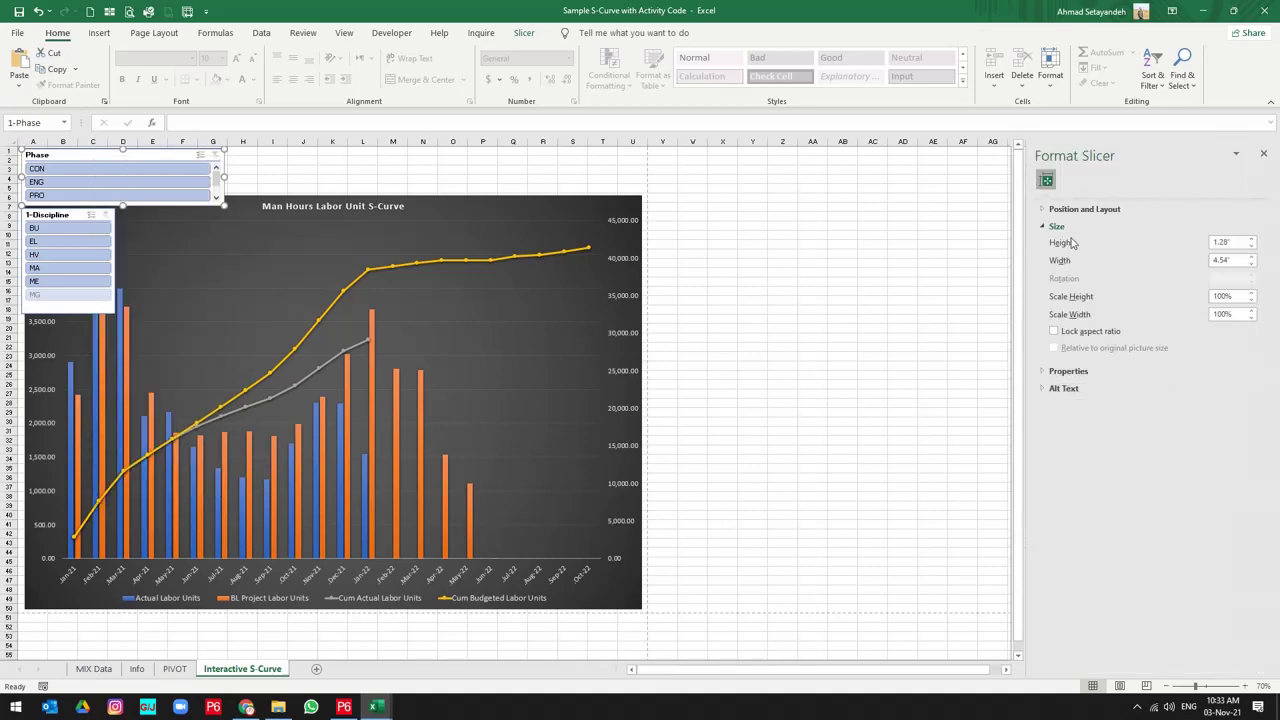
{"action": "left_click", "coordinate": [1068, 210]}
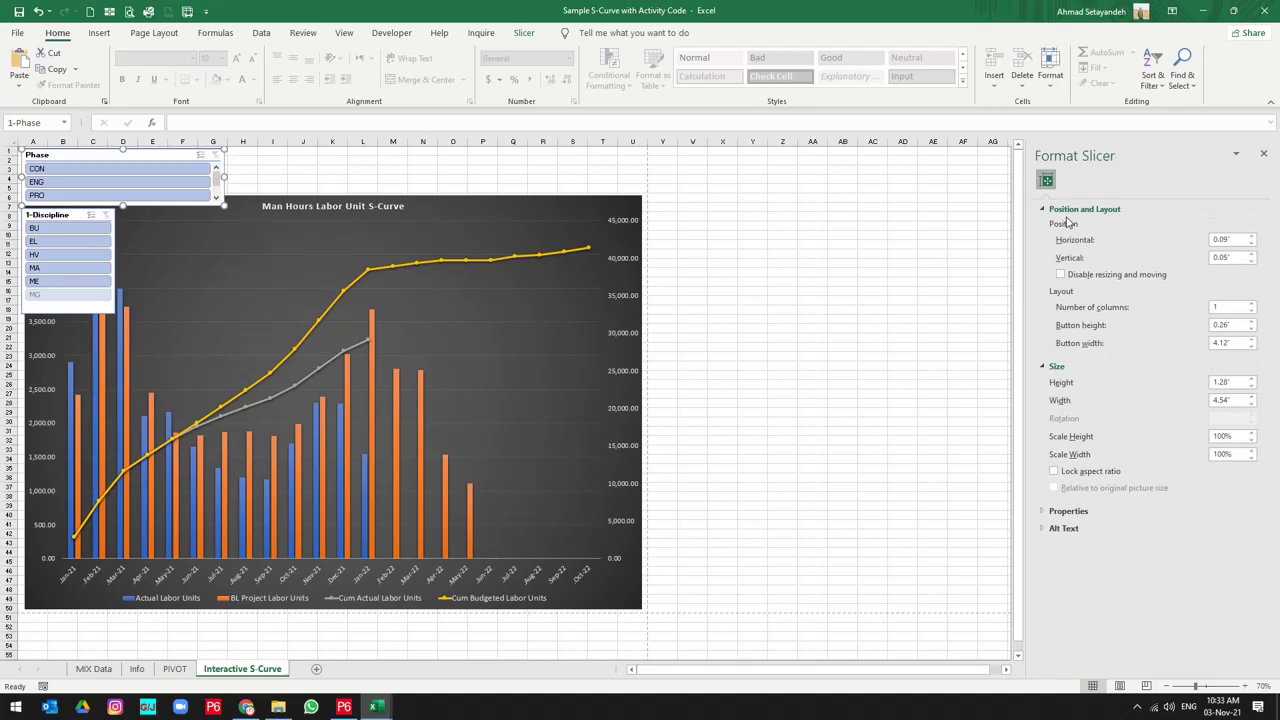
{"action": "left_click", "coordinate": [1251, 305]}
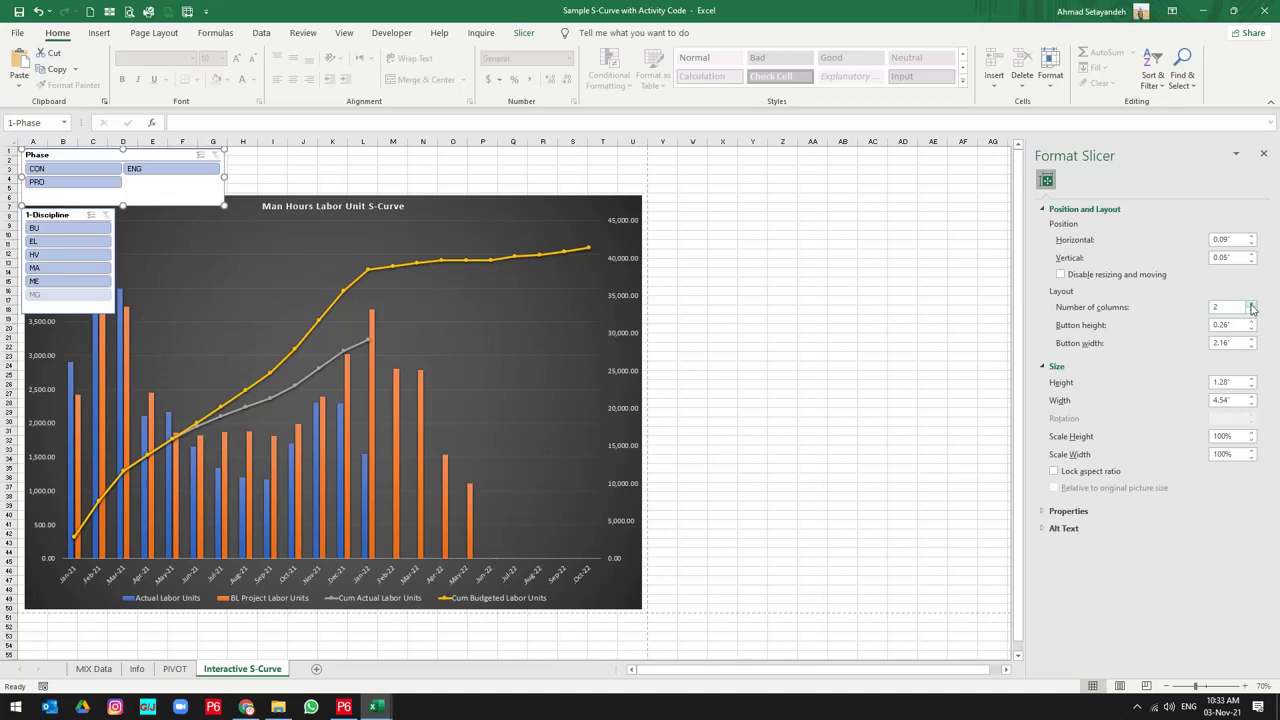
{"action": "left_click", "coordinate": [872, 327]}
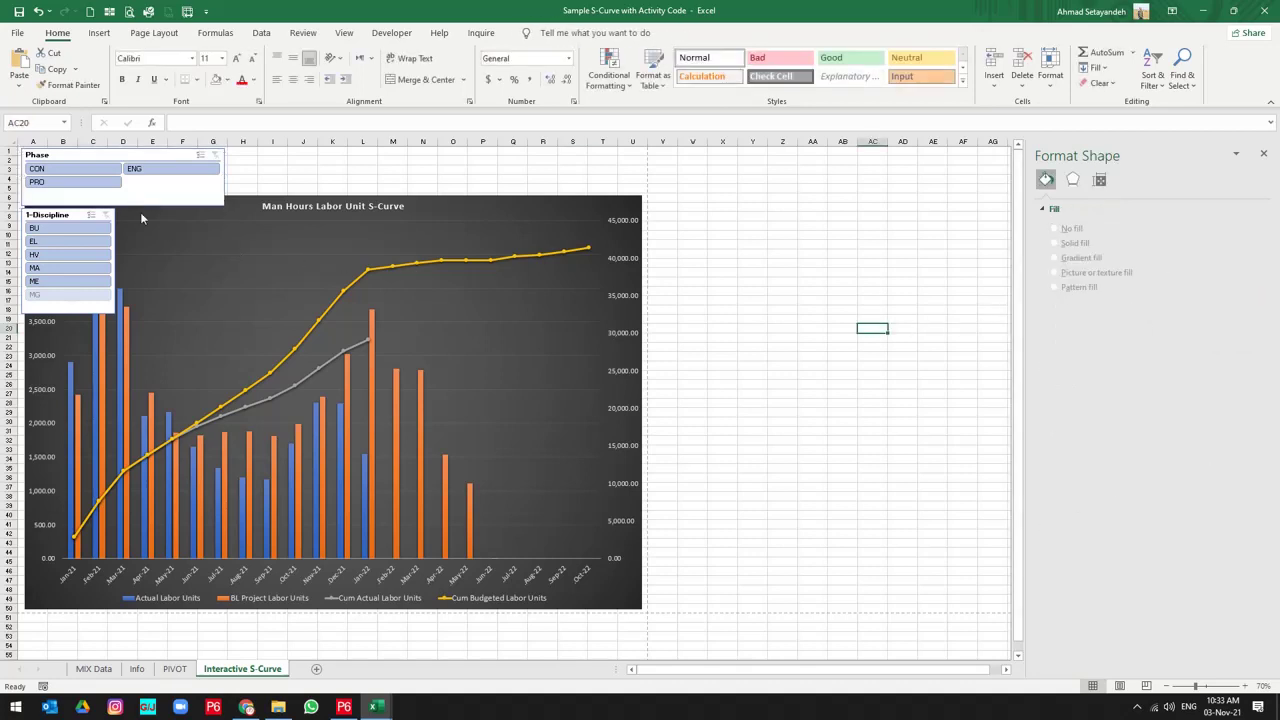
{"action": "left_click", "coordinate": [128, 196]}
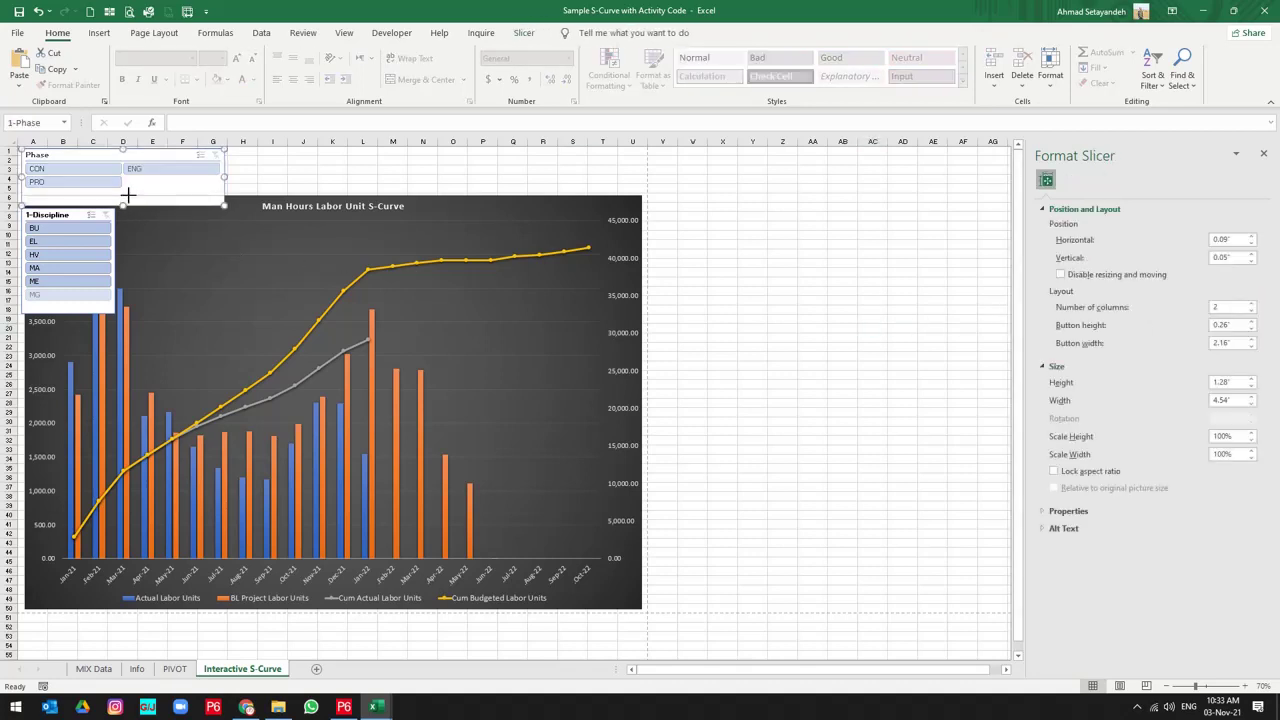
{"action": "left_click", "coordinate": [130, 199]}
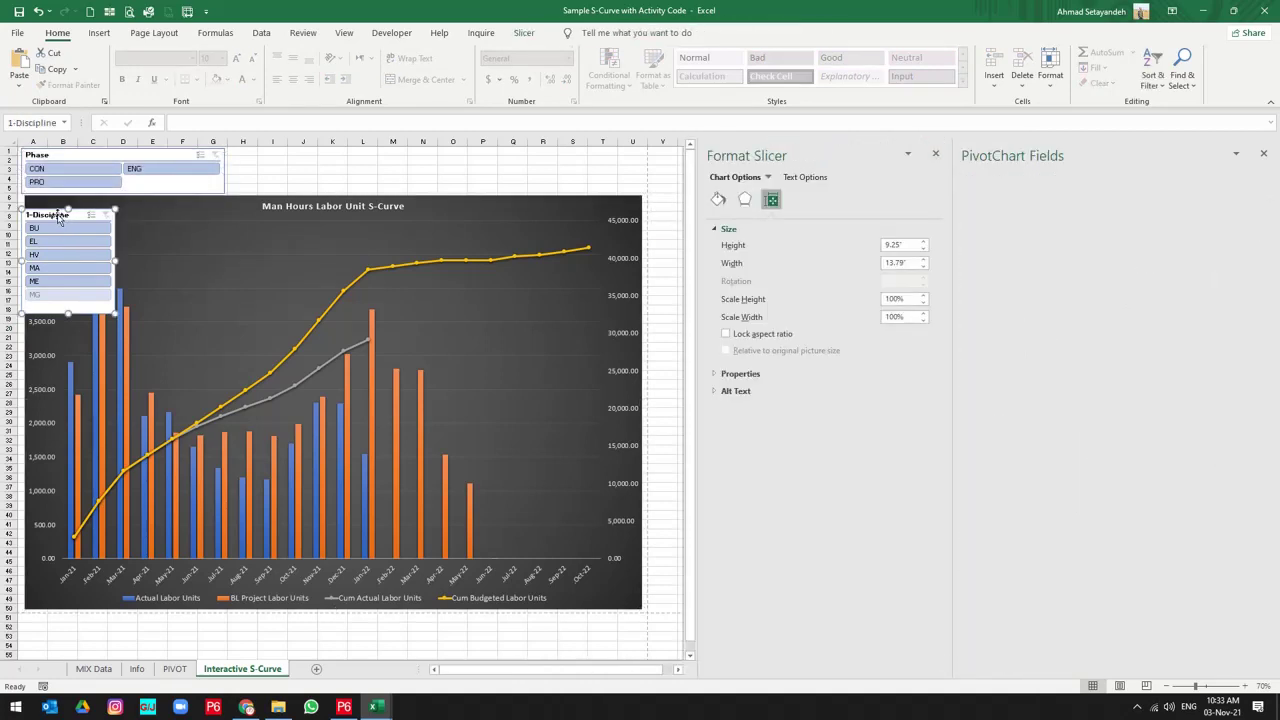
Step: Move the Discipline slicer beside Phase, widen it to 9.24" and shorten it to 1.01"
{"action": "left_click_drag", "start_coordinate": [62, 216], "coordinate": [264, 155]}
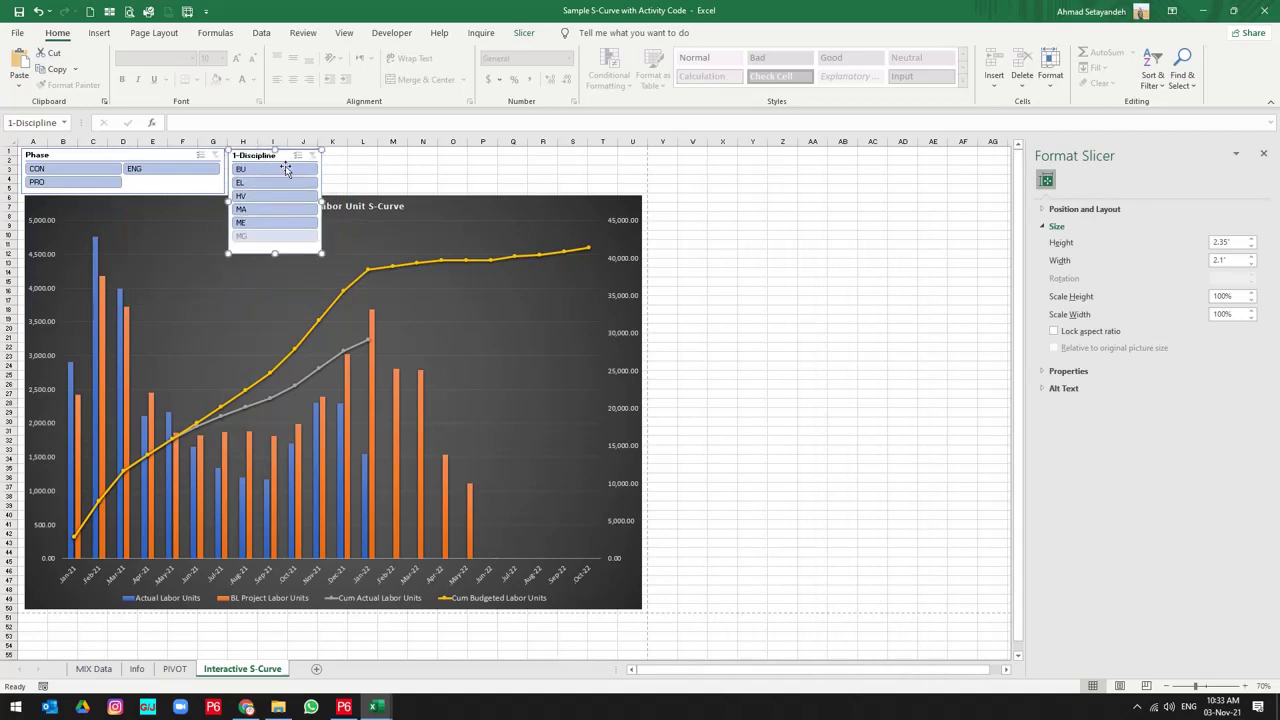
{"action": "left_click_drag", "start_coordinate": [321, 200], "coordinate": [641, 201]}
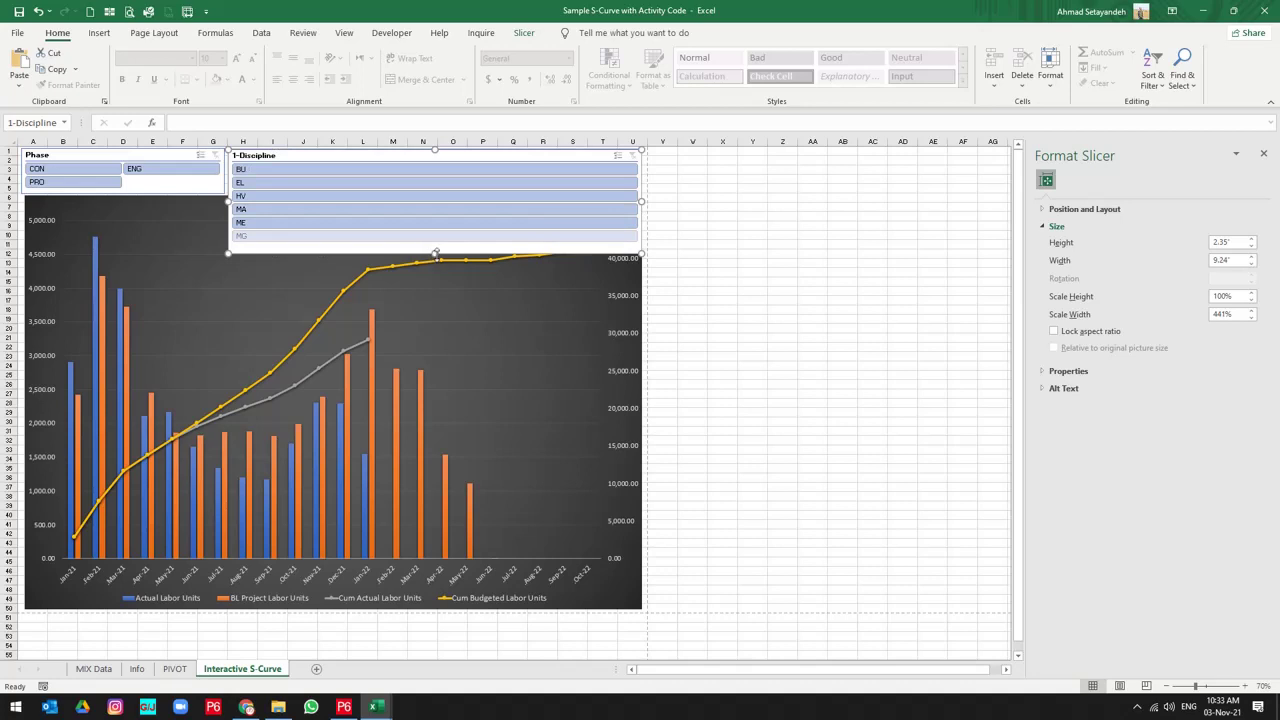
{"action": "left_click_drag", "start_coordinate": [435, 222], "coordinate": [428, 193]}
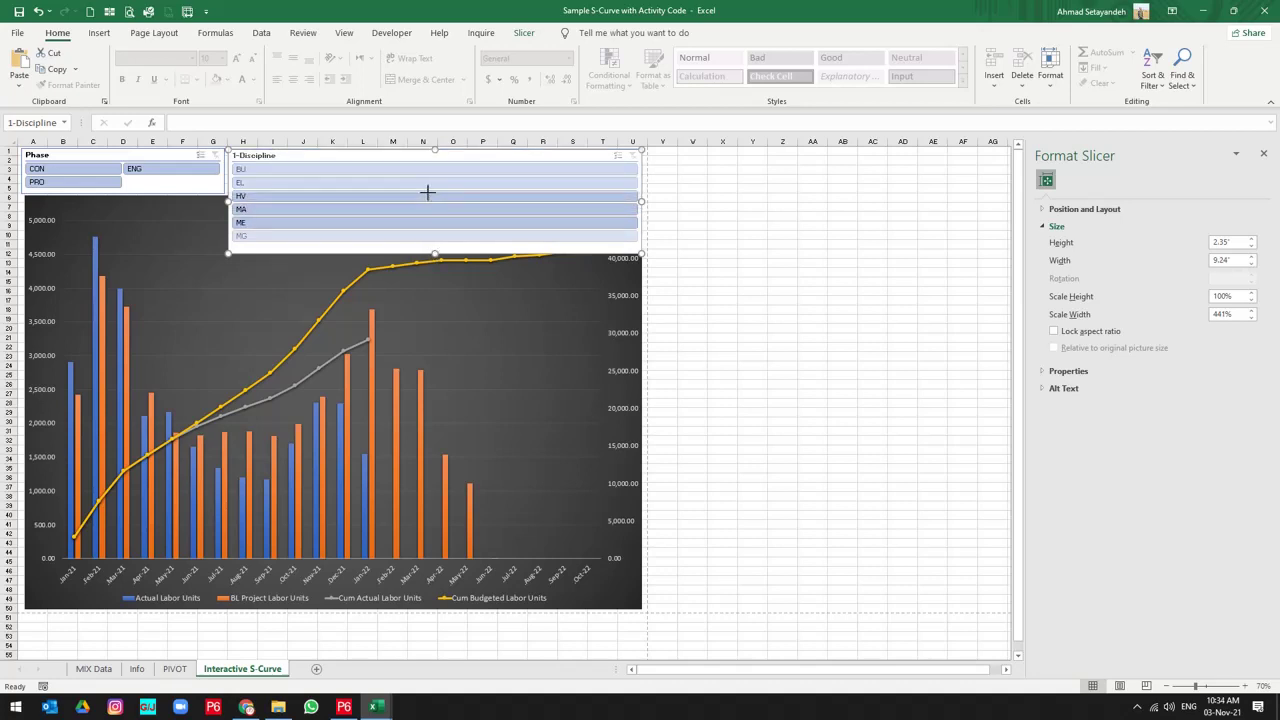
{"action": "left_click_drag", "start_coordinate": [427, 192], "coordinate": [426, 194]}
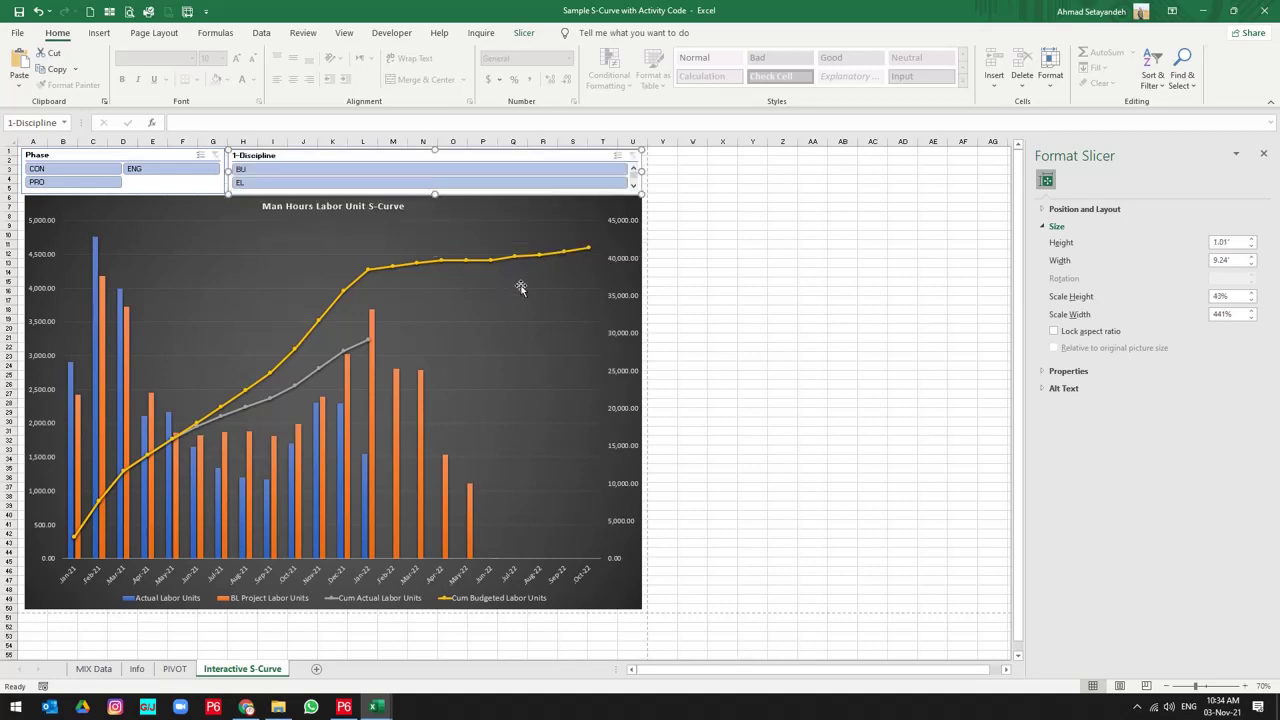
Step: Arrange the Discipline slicer's buttons in 3 columns
{"action": "left_click", "coordinate": [1046, 210]}
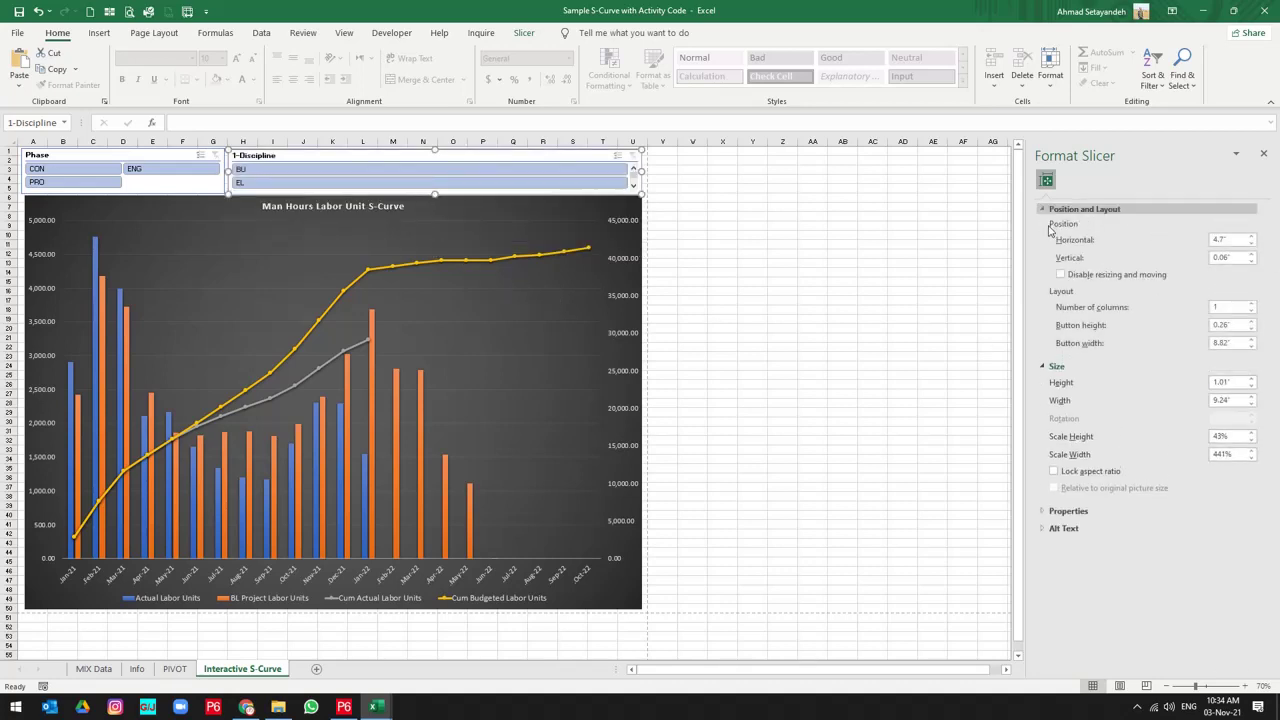
{"action": "left_click", "coordinate": [1249, 305]}
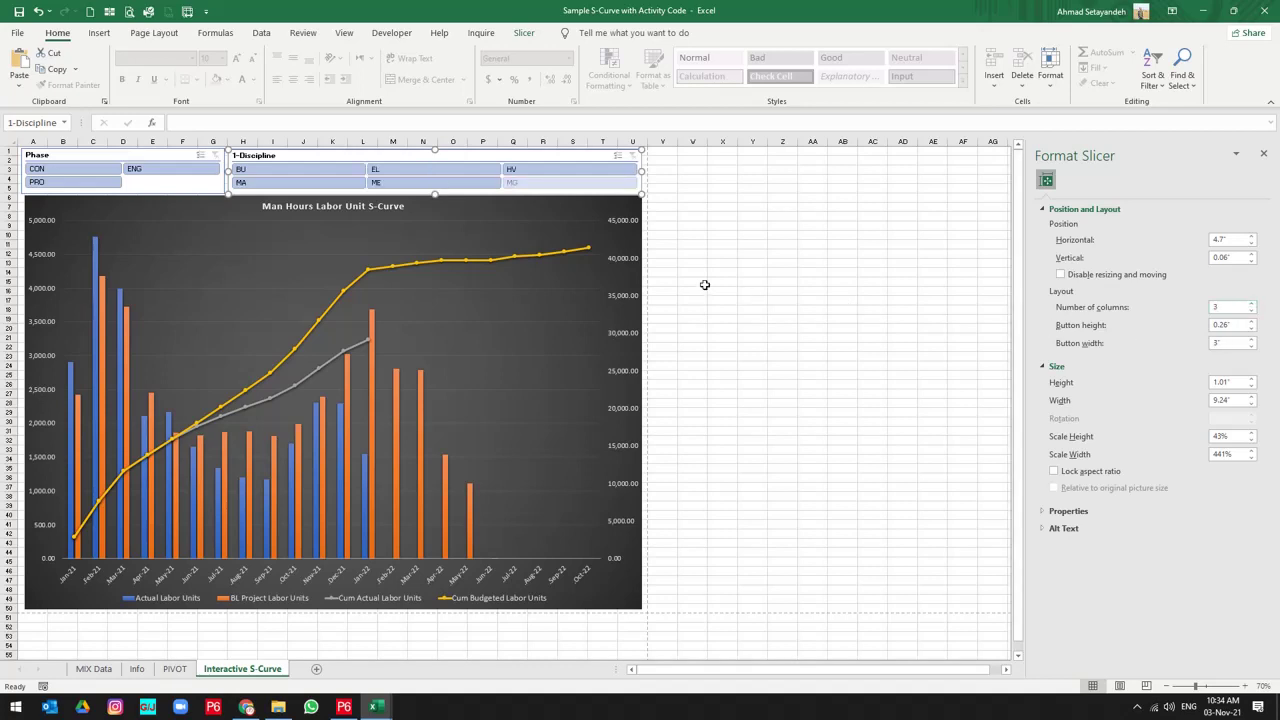
{"action": "left_click", "coordinate": [732, 225]}
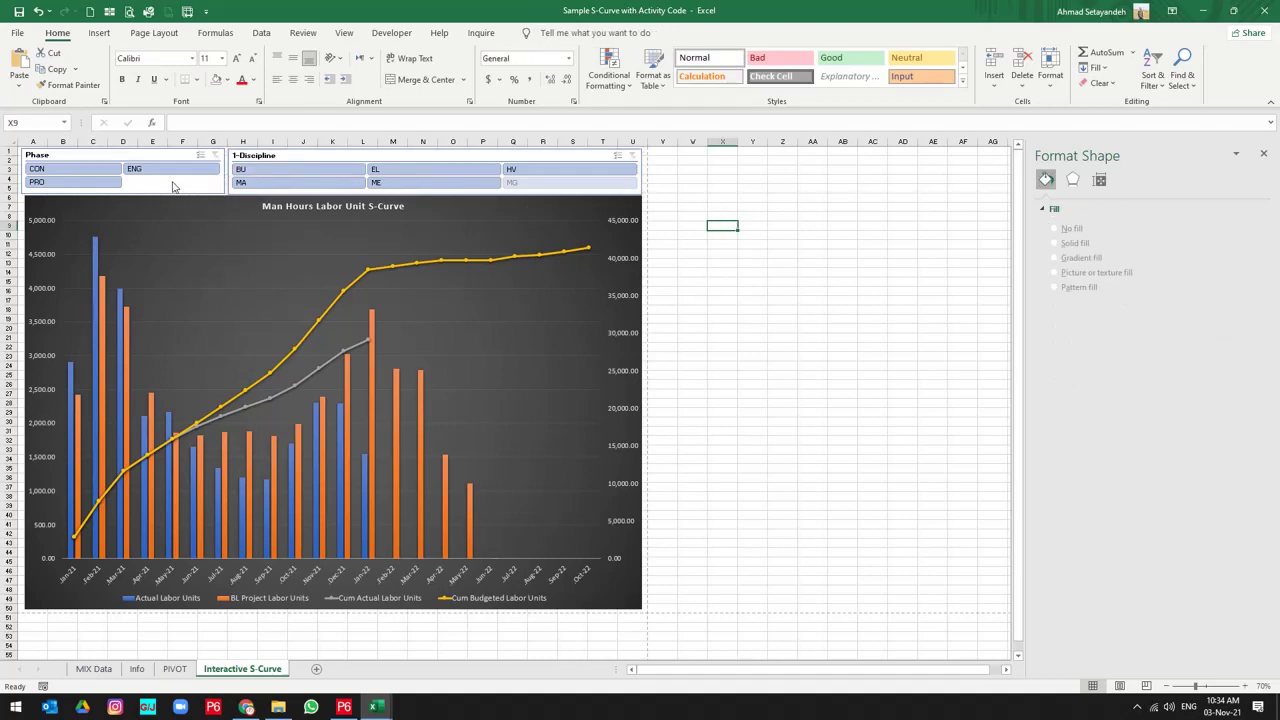
Step: Edit the second slicer's caption from '1-Discipline' to 'Discipline' in Slicer Settings
{"action": "right_click", "coordinate": [268, 157]}
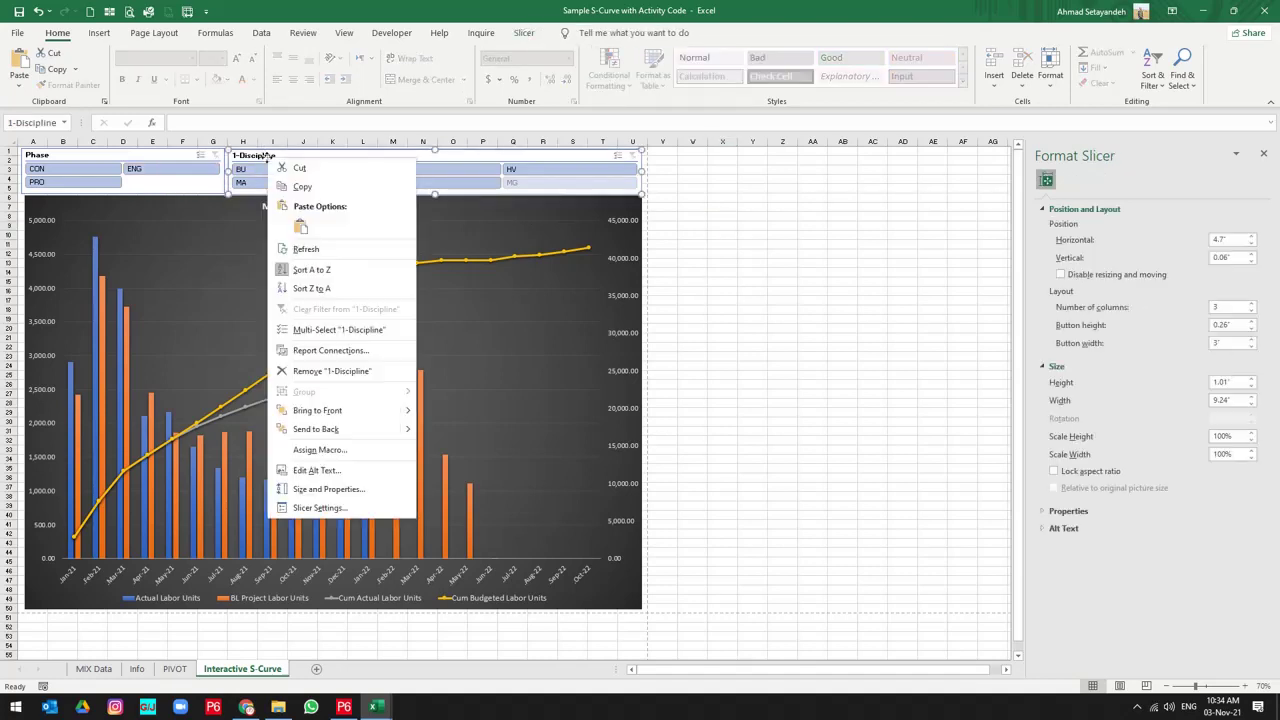
{"action": "left_click", "coordinate": [330, 508]}
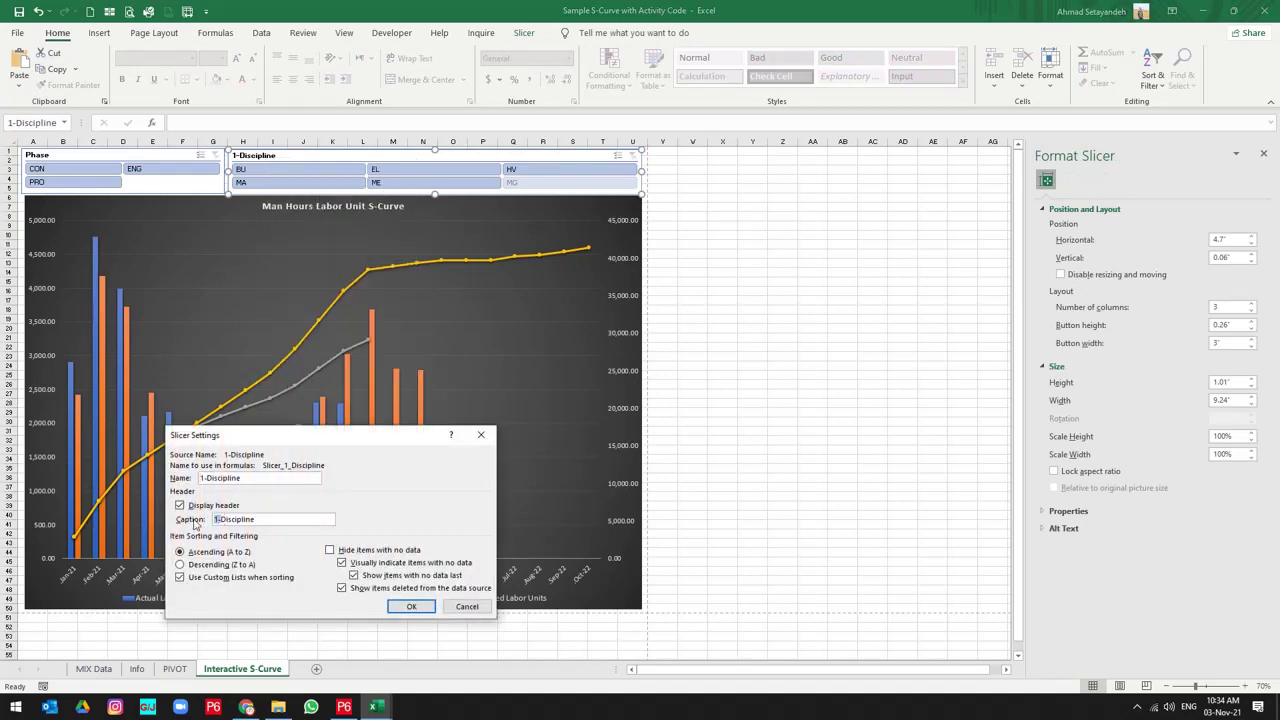
{"action": "key", "text": "BackSpace"}
{"action": "double_click", "coordinate": [242, 519]}
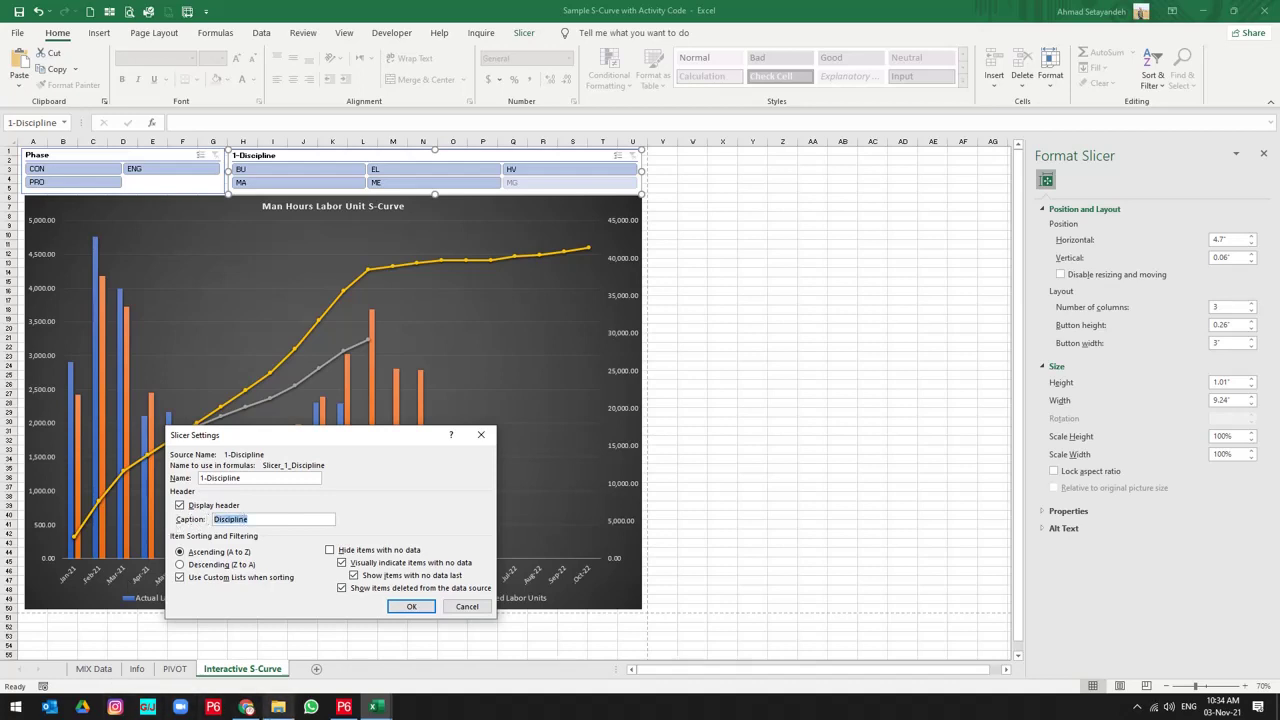
{"action": "mouse_move", "coordinate": [278, 707]}
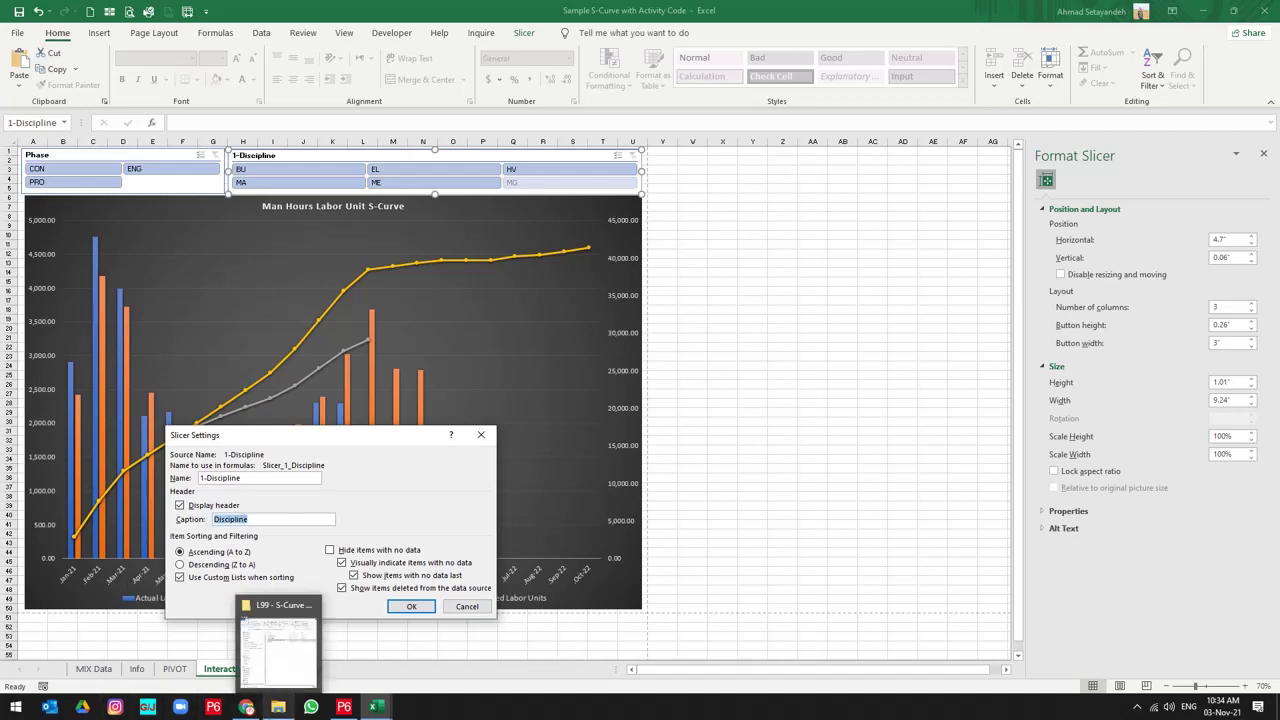
{"action": "left_click", "coordinate": [413, 607]}
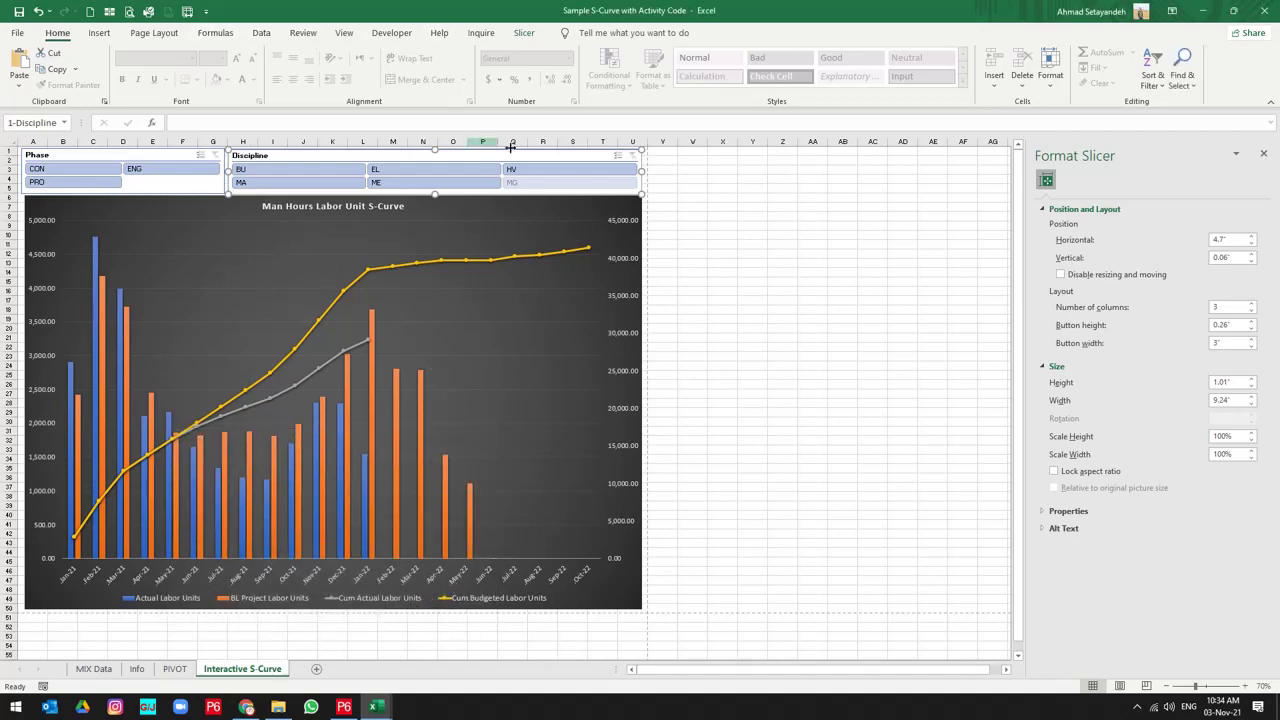
Step: Apply a gray style from the Slicer Styles gallery to the slicers
{"action": "left_click", "coordinate": [722, 177]}
{"action": "left_click", "coordinate": [414, 155]}
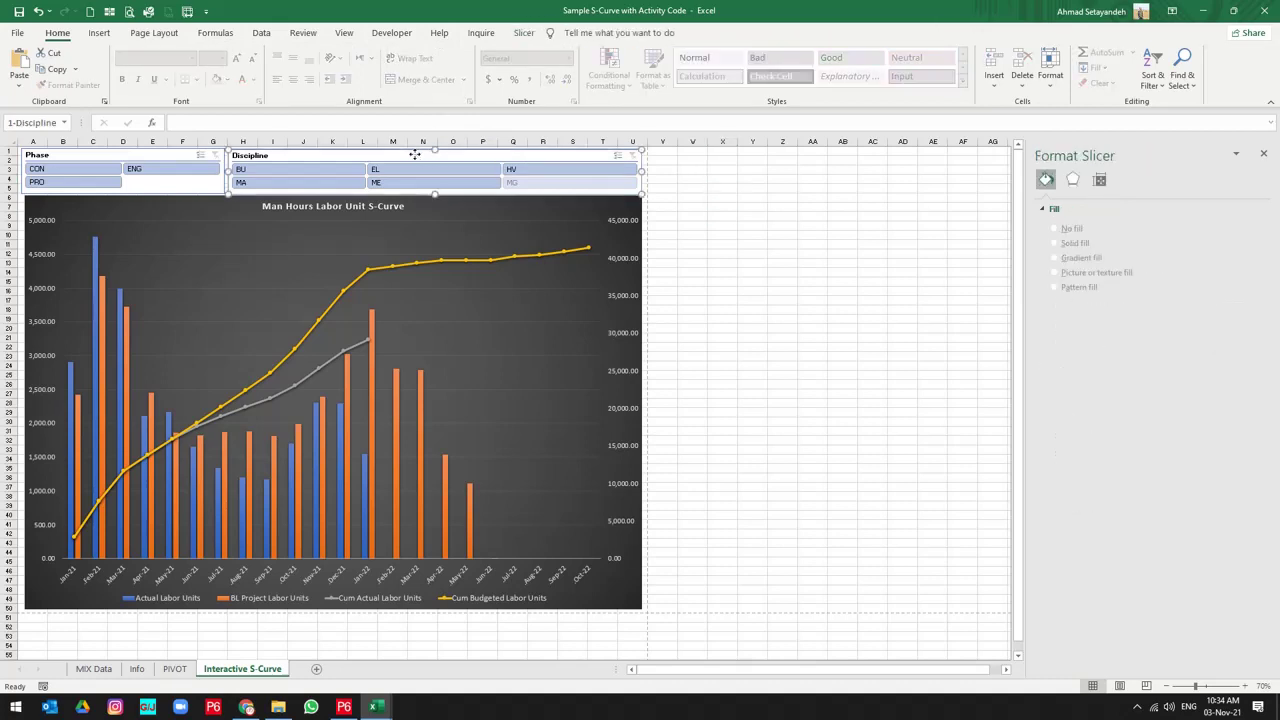
{"action": "left_click", "coordinate": [525, 33]}
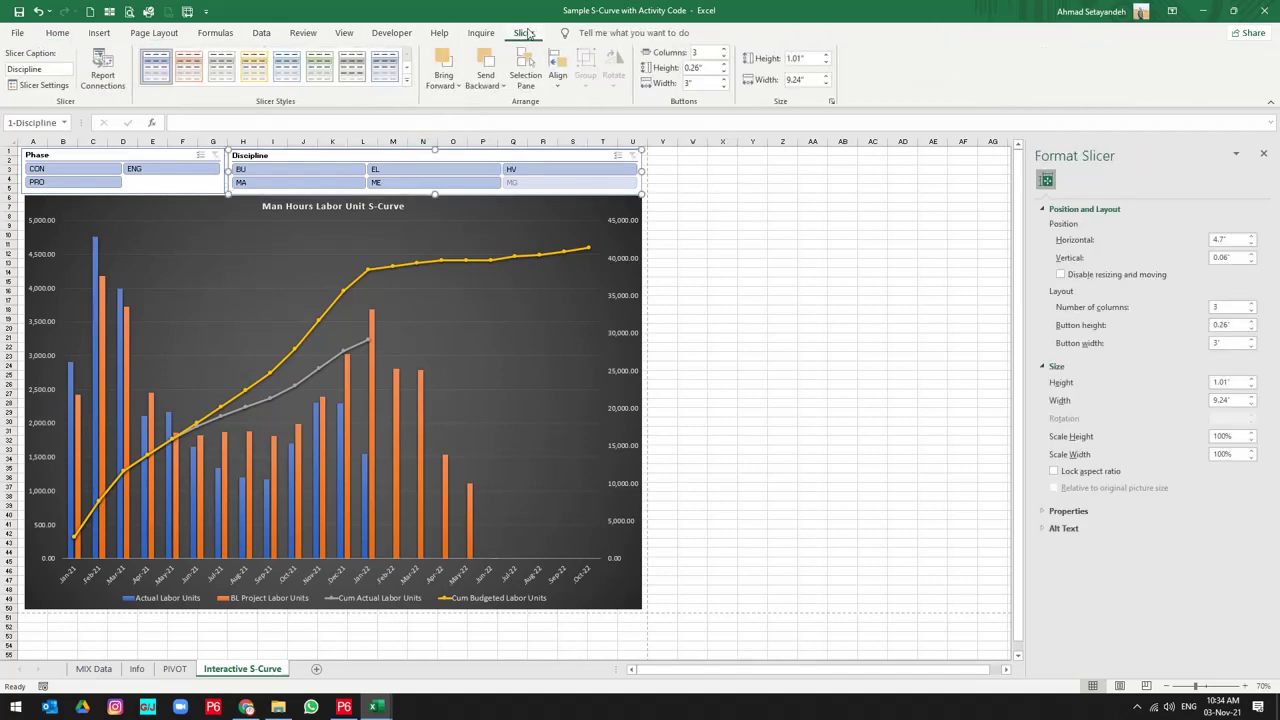
{"action": "left_click", "coordinate": [358, 70]}
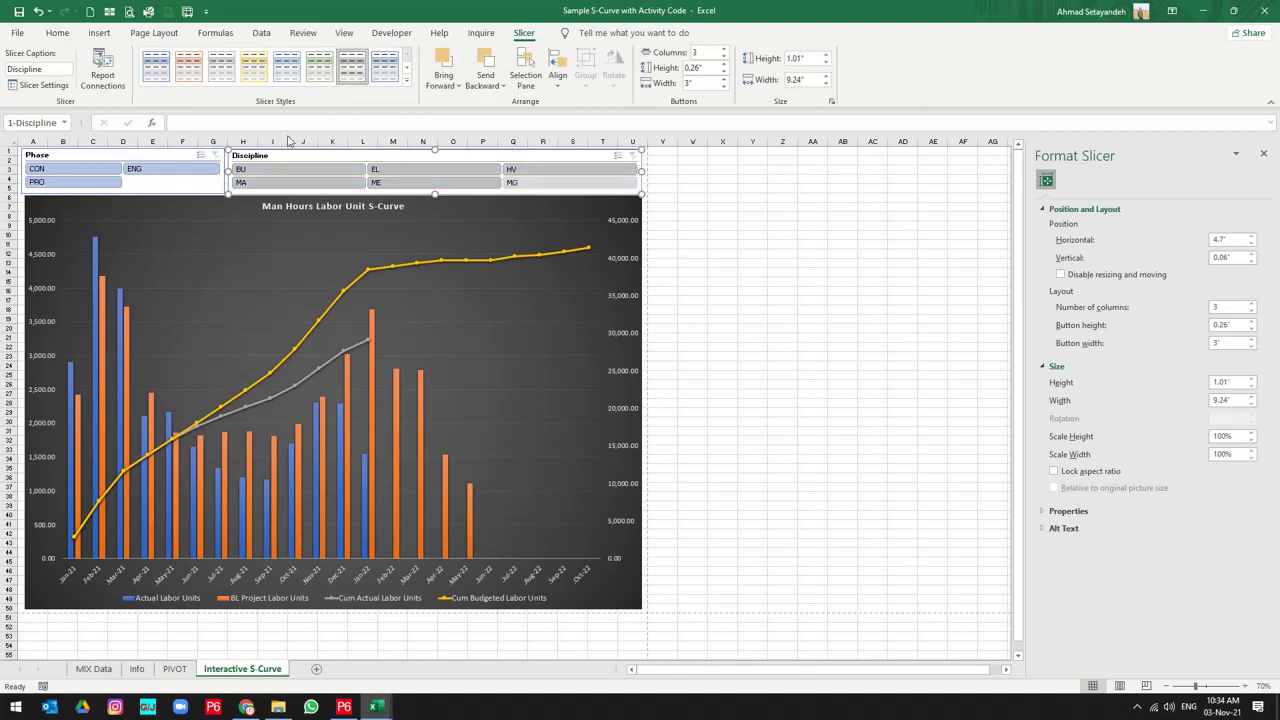
{"action": "left_click", "coordinate": [692, 216]}
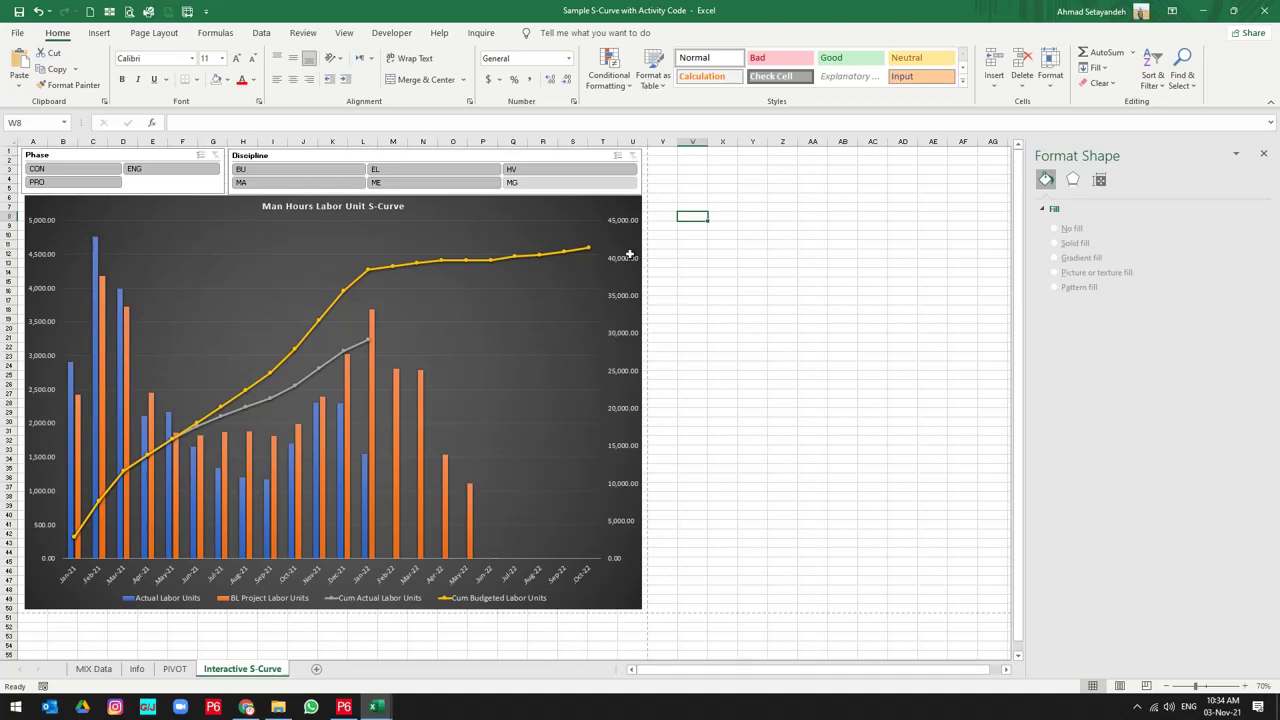
Step: Nudge the Discipline slicer slightly up and left to line it up
{"action": "left_click", "coordinate": [368, 156]}
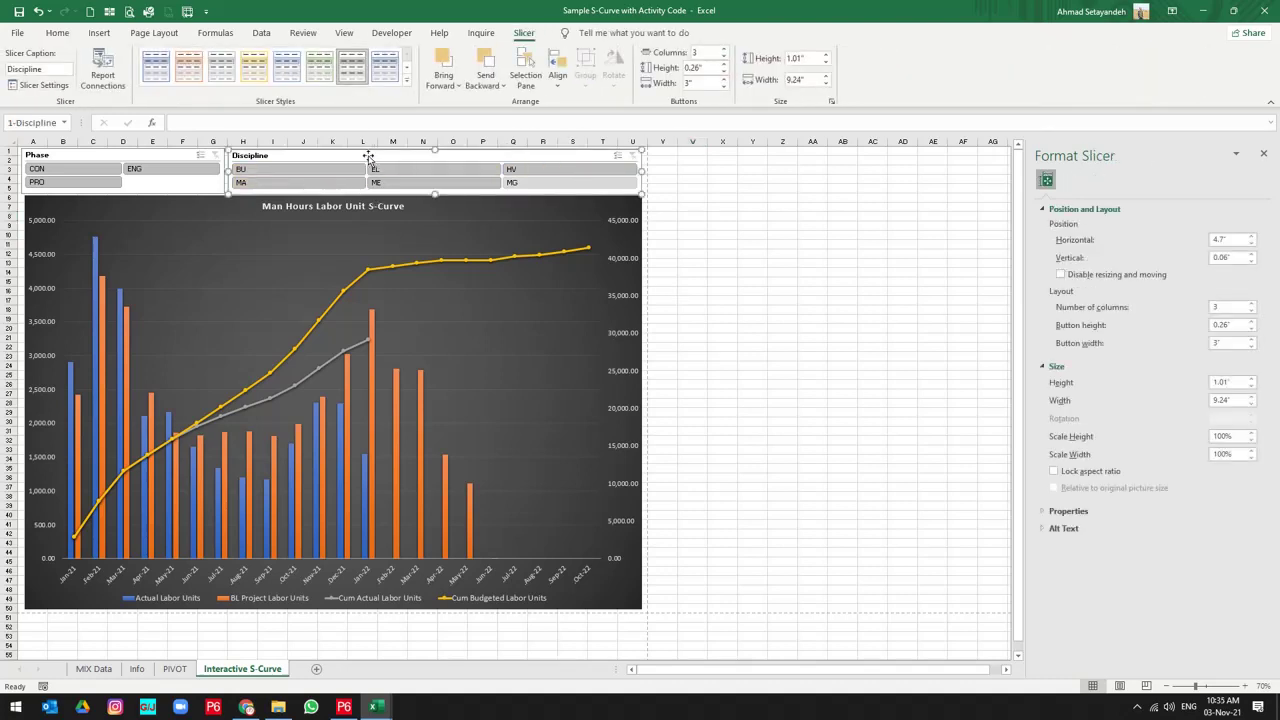
{"action": "left_click_drag", "start_coordinate": [368, 157], "coordinate": [367, 156]}
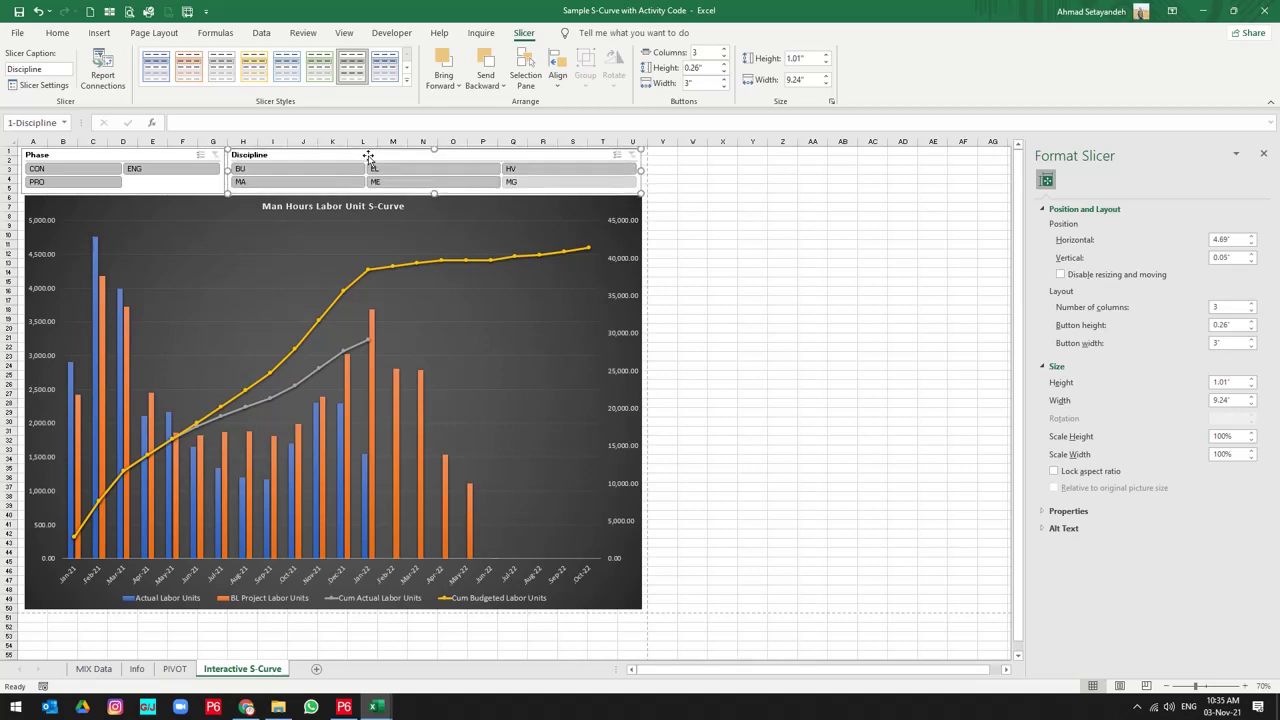
{"action": "left_click", "coordinate": [772, 300]}
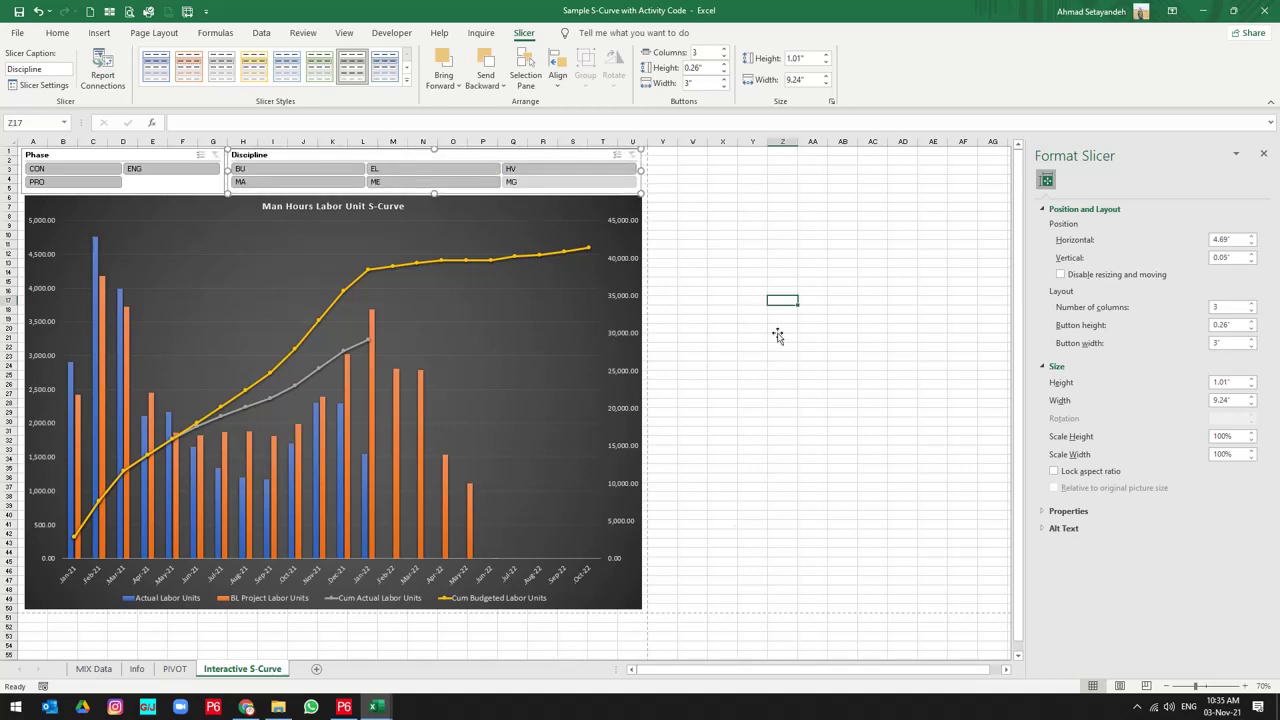
Step: Select A1:U50 behind the chart and slicers and fill it dark navy
{"action": "left_click", "coordinate": [642, 613]}
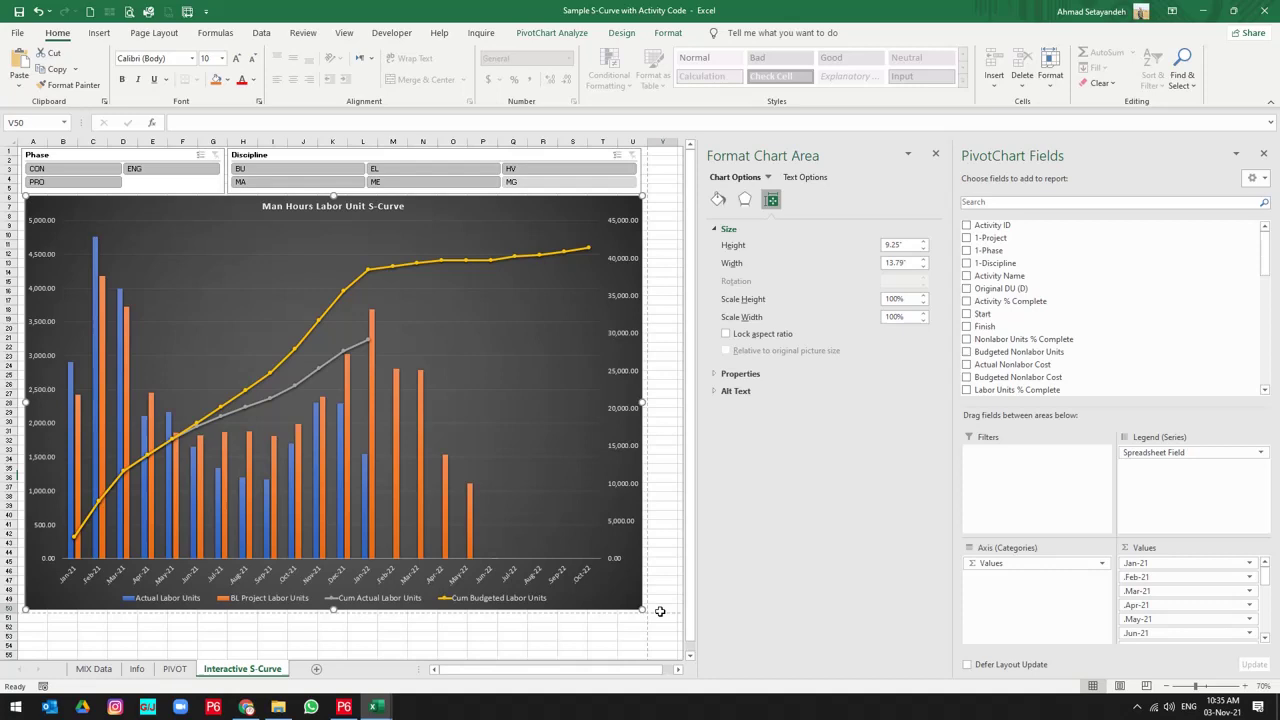
{"action": "left_click", "coordinate": [647, 612]}
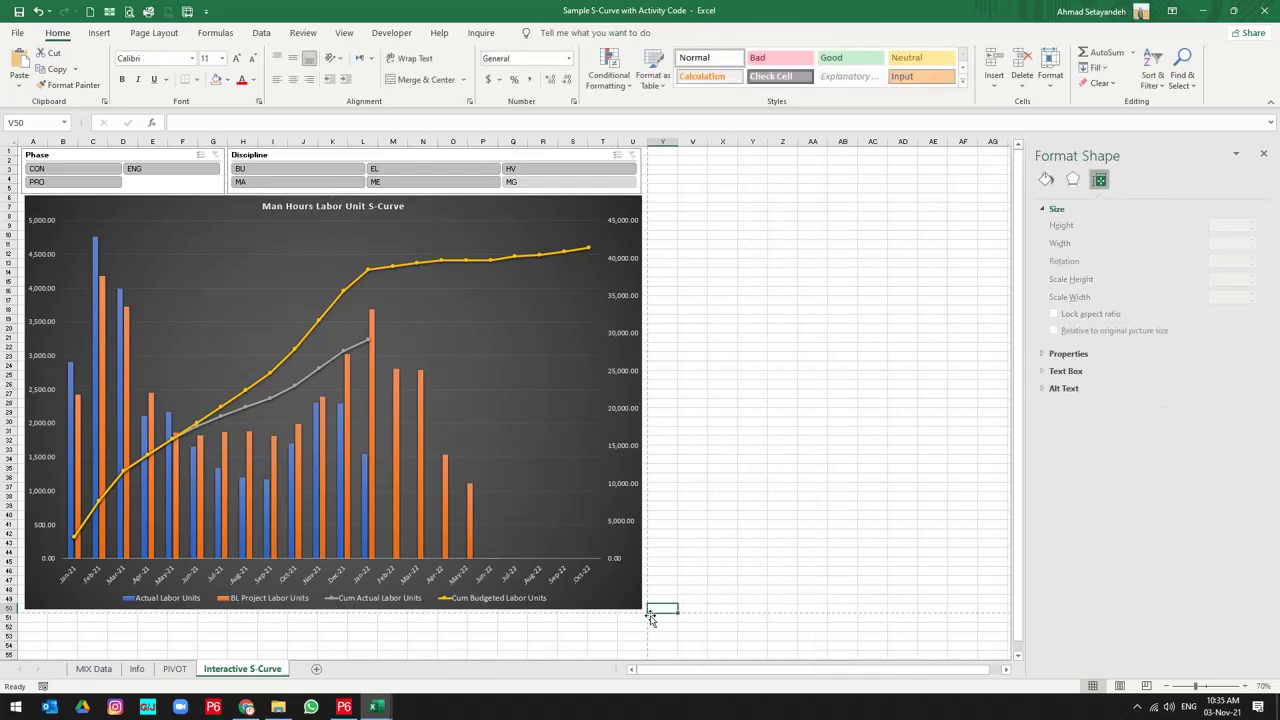
{"action": "left_click", "coordinate": [645, 612]}
{"action": "key", "text": "ctrl+shift+Home"}
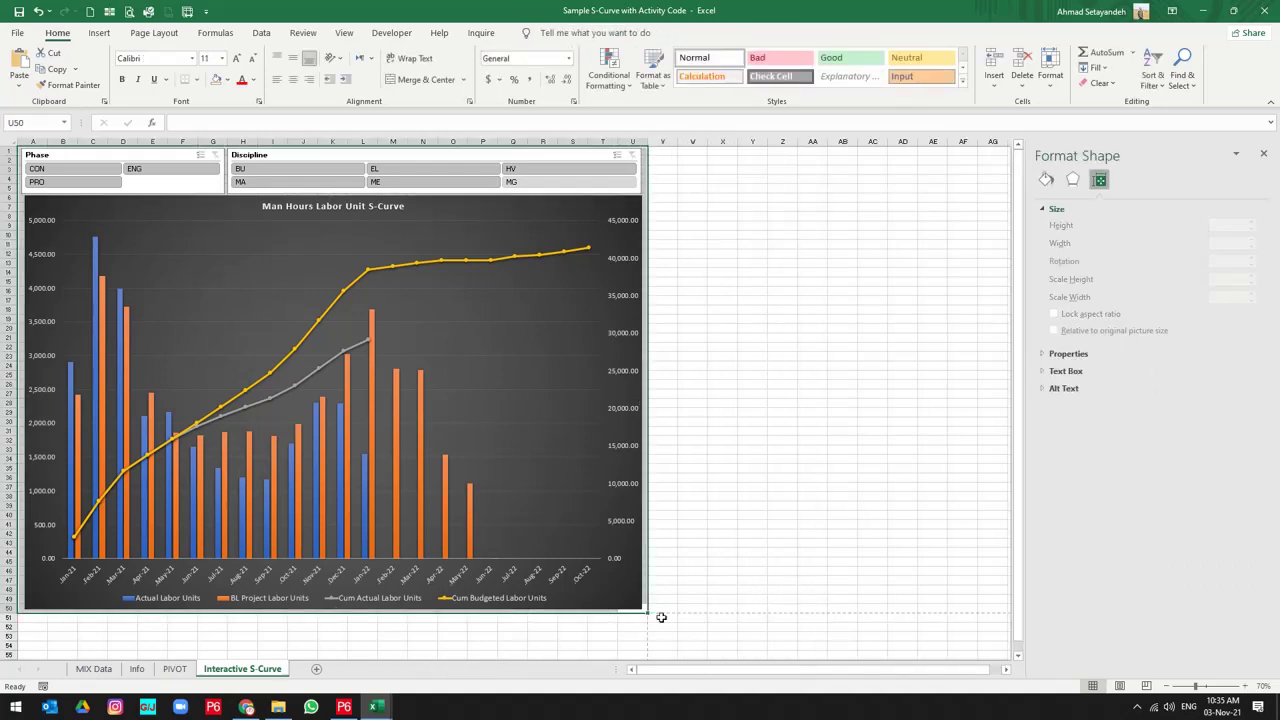
{"action": "left_click", "coordinate": [228, 84]}
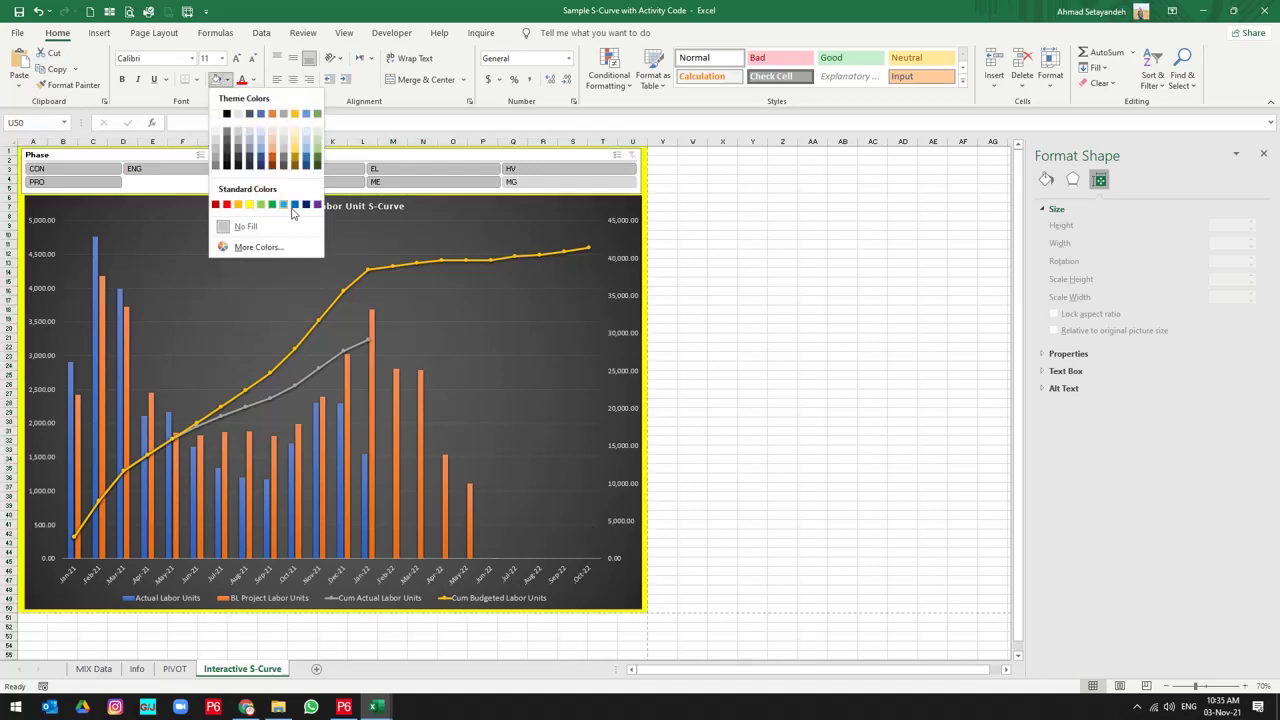
{"action": "left_click", "coordinate": [306, 205]}
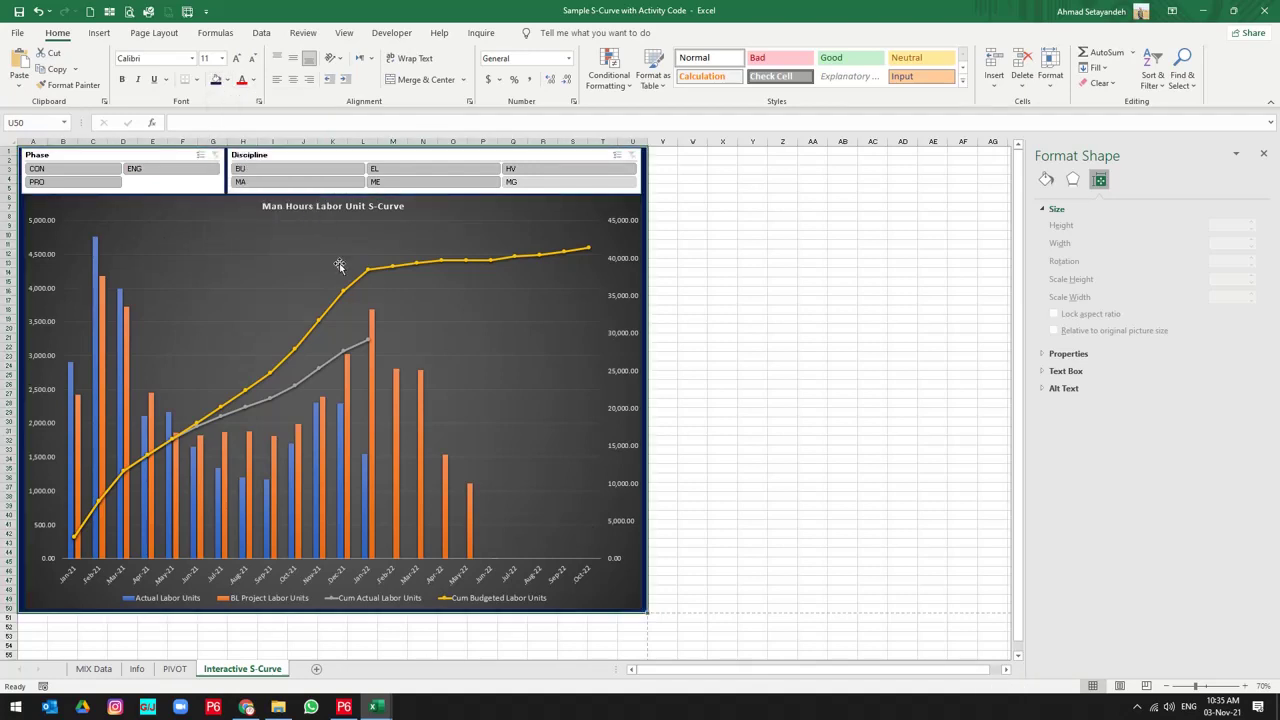
Step: Add a thick outside border around the range and preview the printed page
{"action": "left_click", "coordinate": [197, 80]}
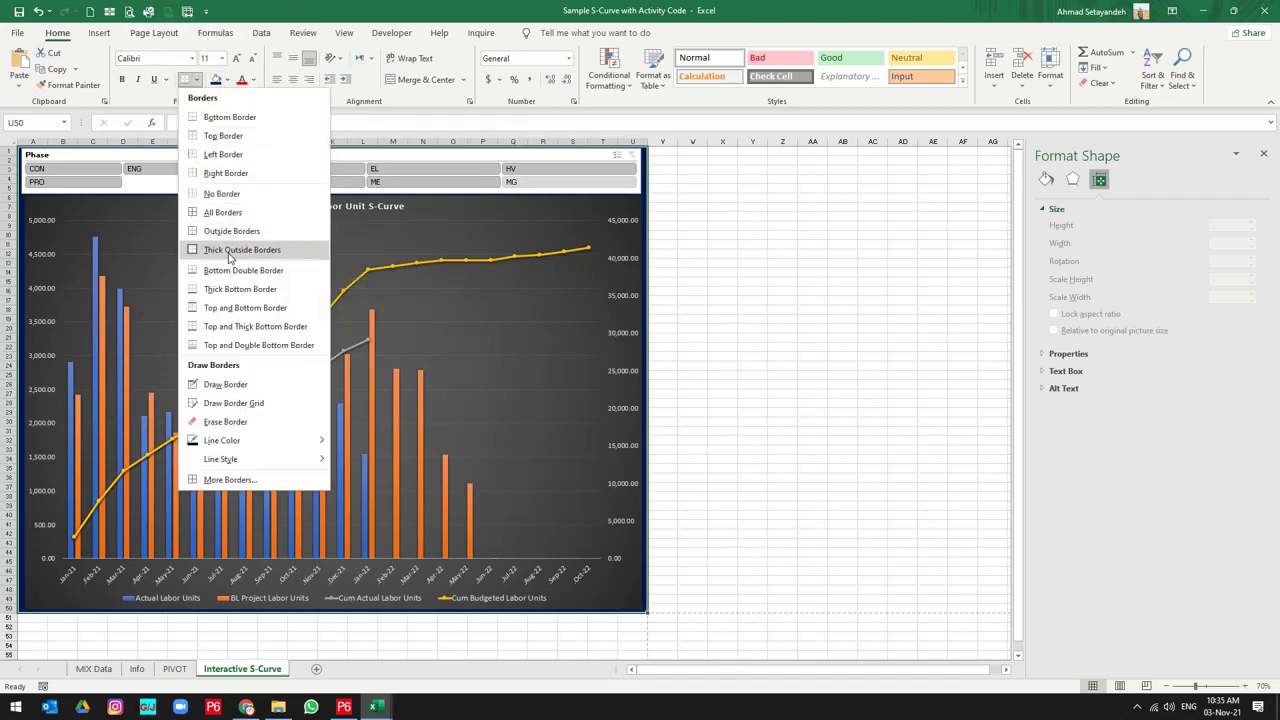
{"action": "left_click", "coordinate": [229, 252]}
{"action": "left_click", "coordinate": [130, 12]}
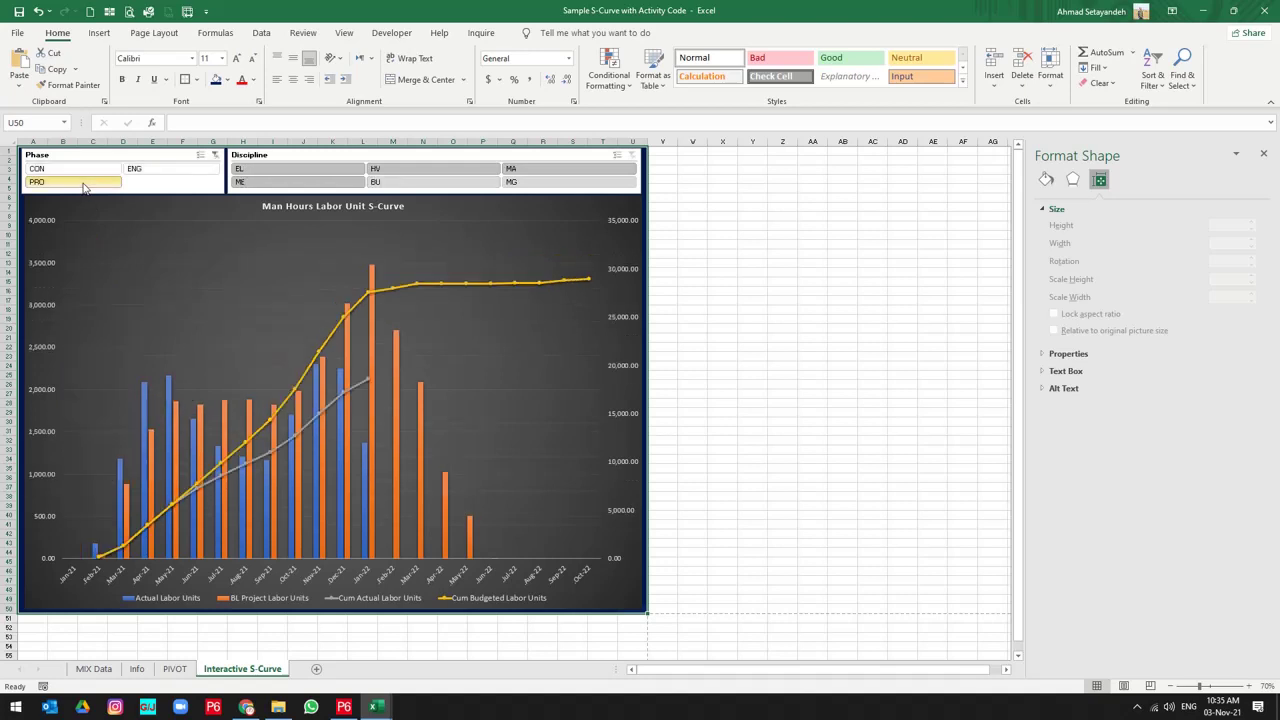
Step: Filter the chart by phase ENG then PRO, and by disciplines EL, ME, HV, MA, ME
{"action": "left_click", "coordinate": [154, 170]}
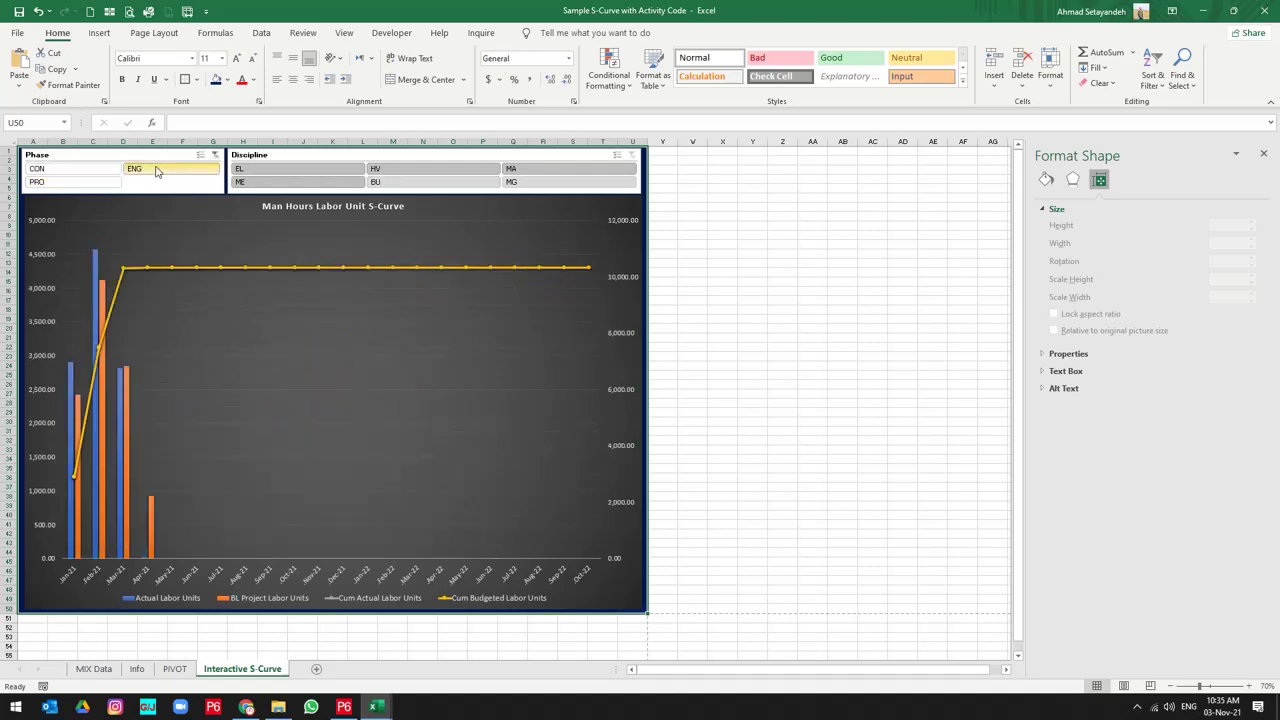
{"action": "left_click", "coordinate": [95, 183]}
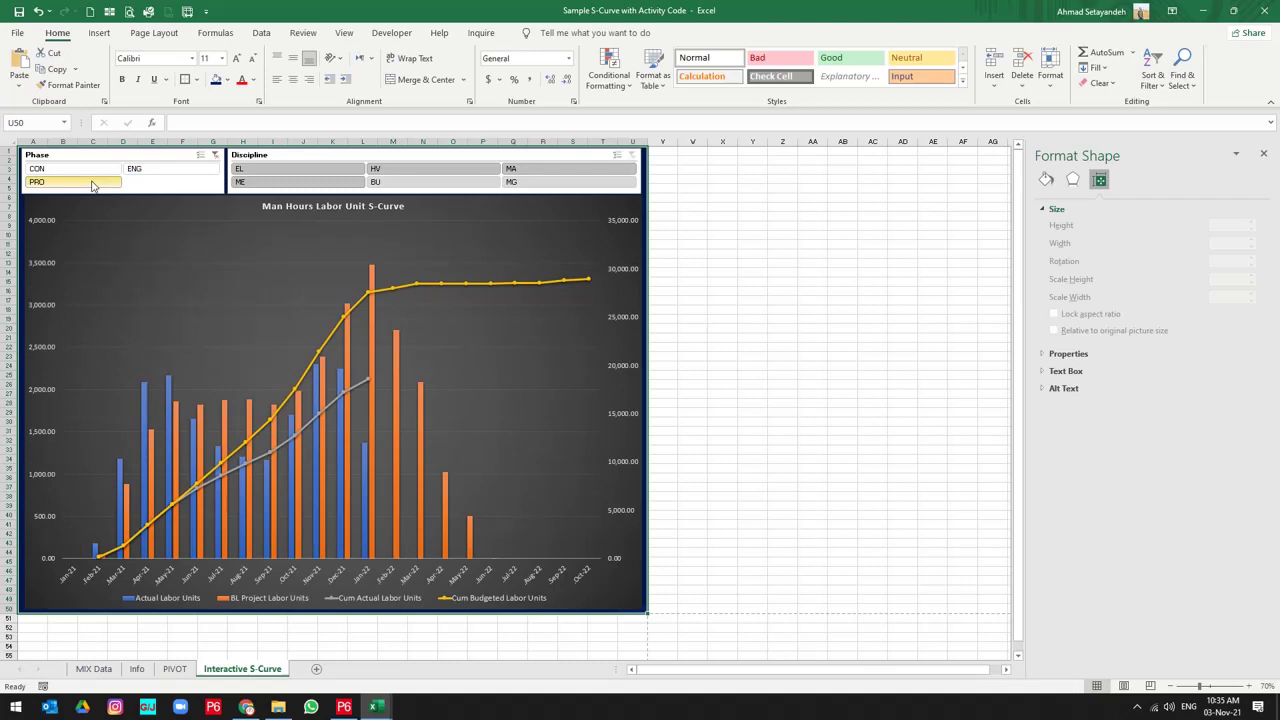
{"action": "left_click", "coordinate": [313, 173]}
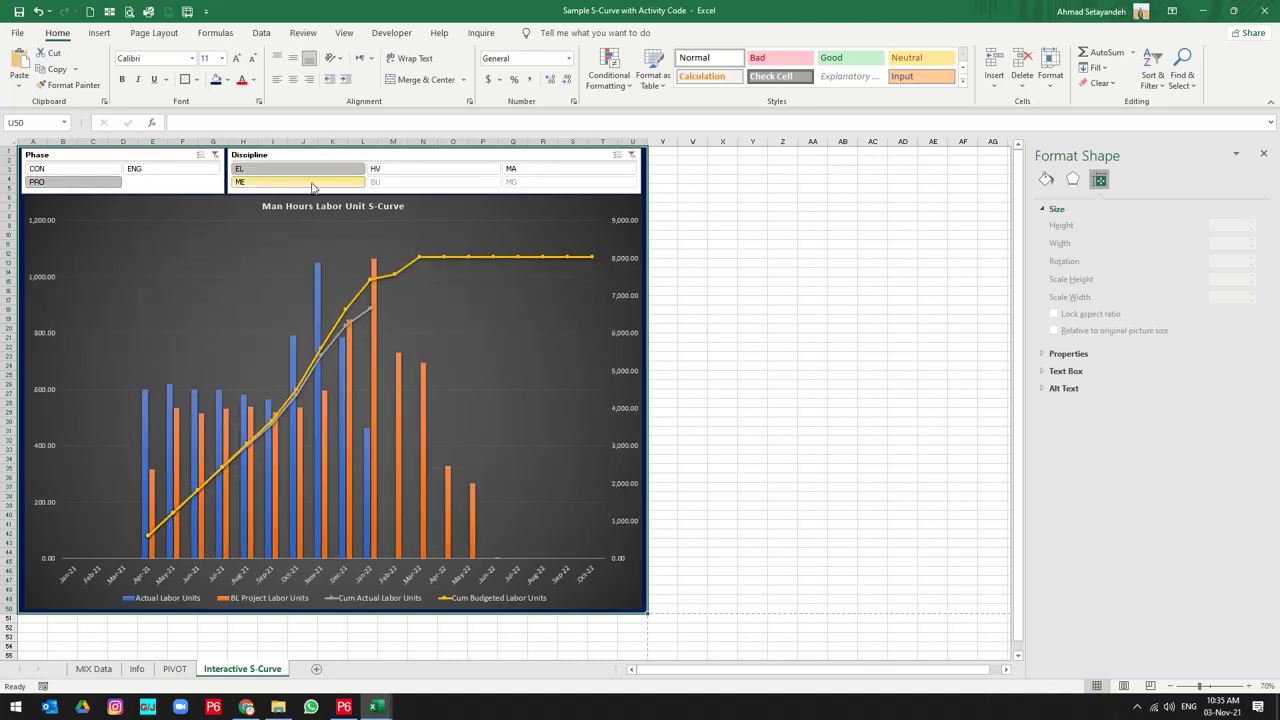
{"action": "left_click", "coordinate": [312, 186]}
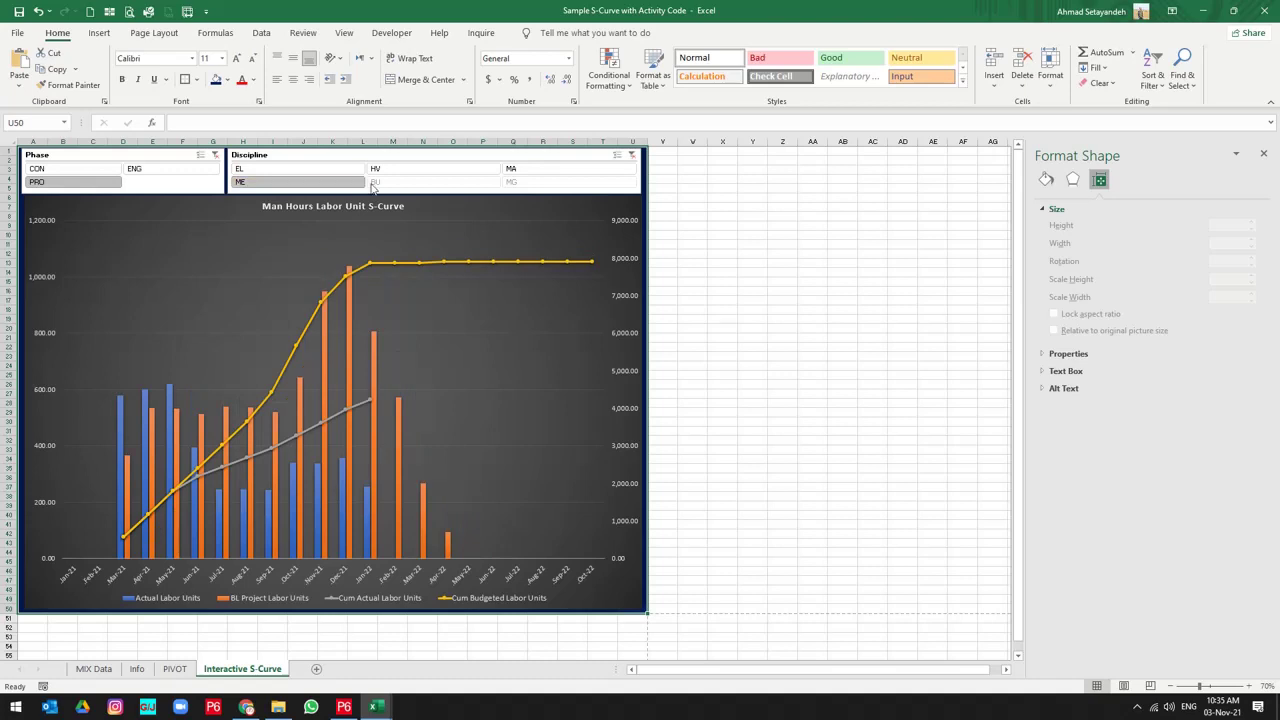
{"action": "left_click", "coordinate": [411, 170]}
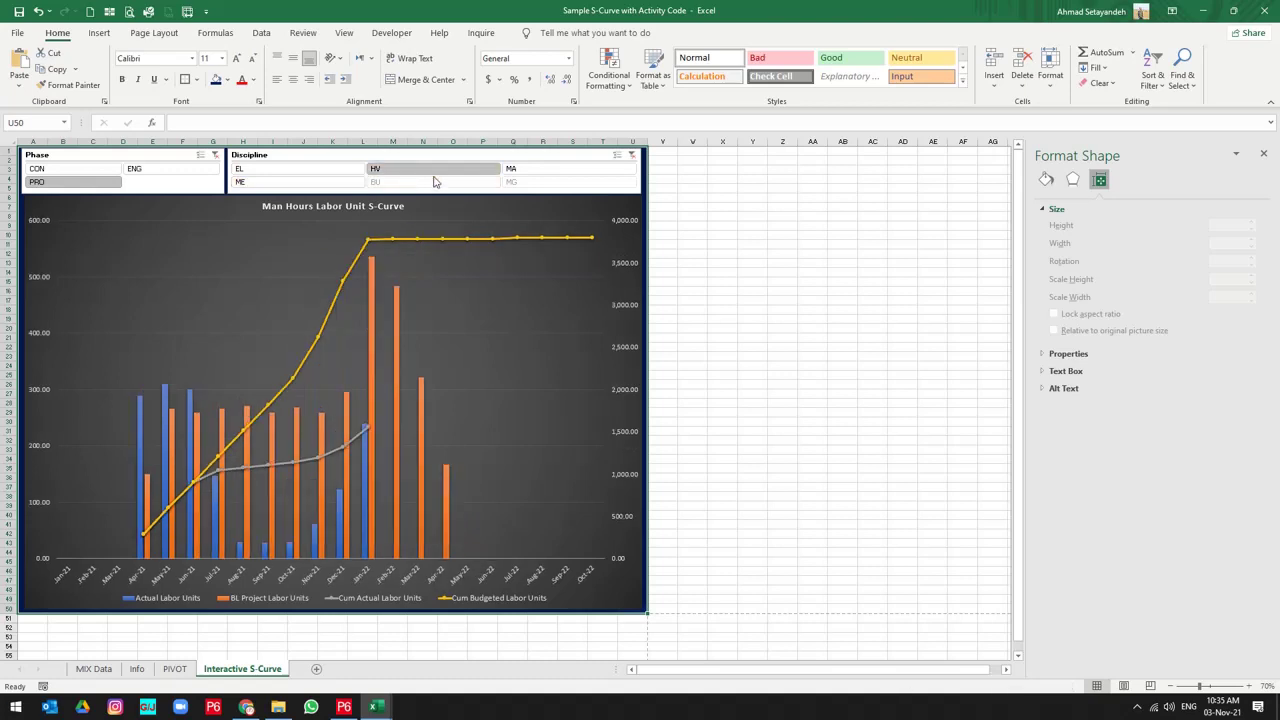
{"action": "left_click", "coordinate": [546, 175]}
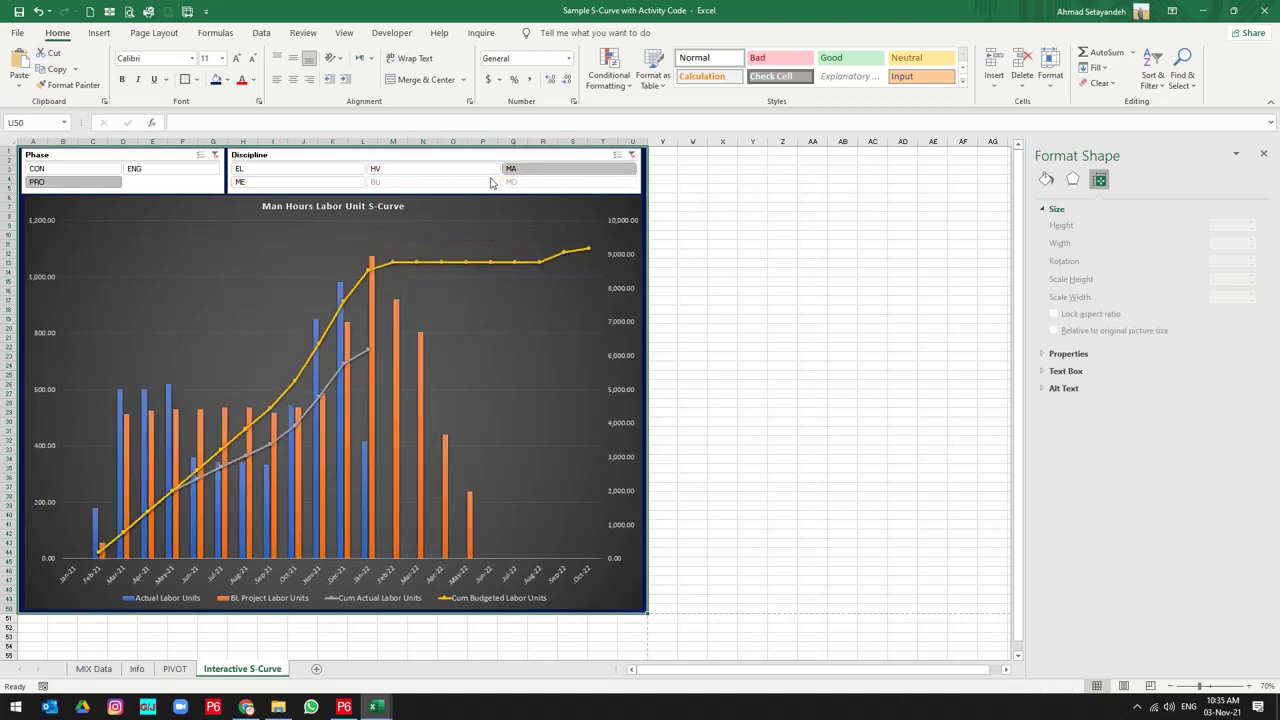
{"action": "left_click", "coordinate": [313, 184]}
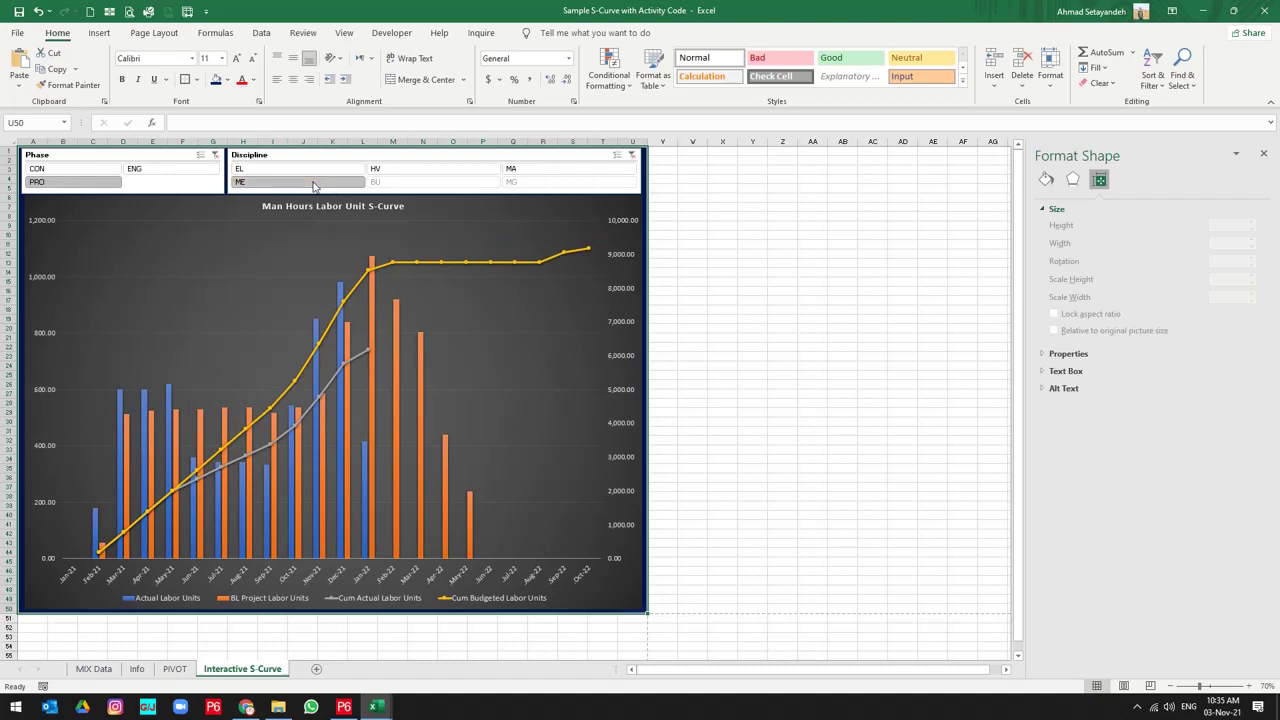
Step: Switch the Phase slicer filter through CON, ENG and back to PRO
{"action": "left_click", "coordinate": [96, 174]}
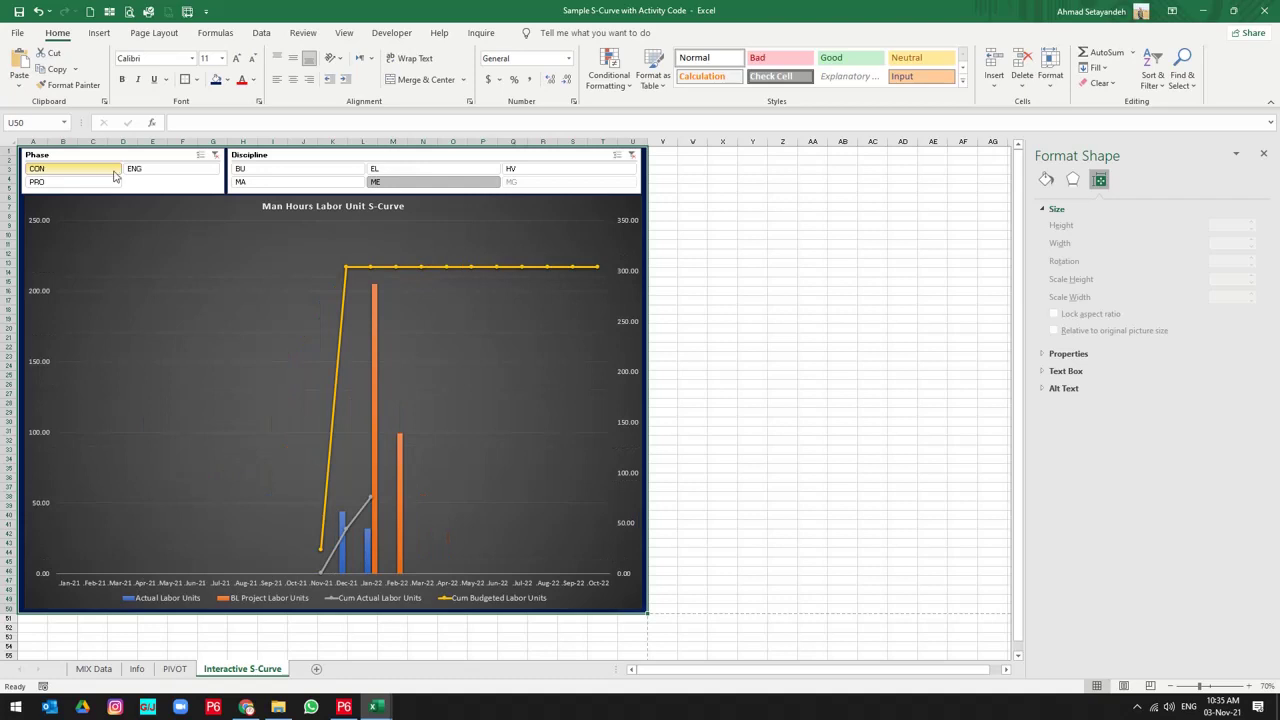
{"action": "left_click", "coordinate": [90, 182]}
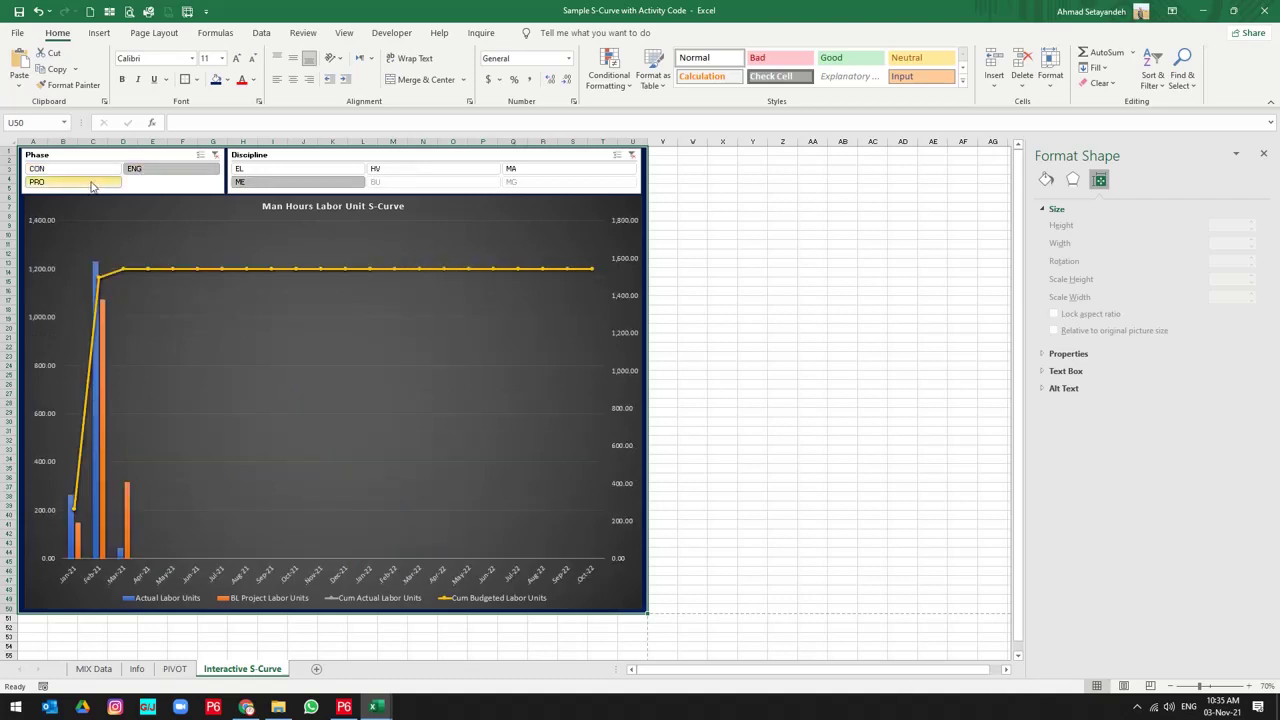
{"action": "left_click", "coordinate": [90, 184]}
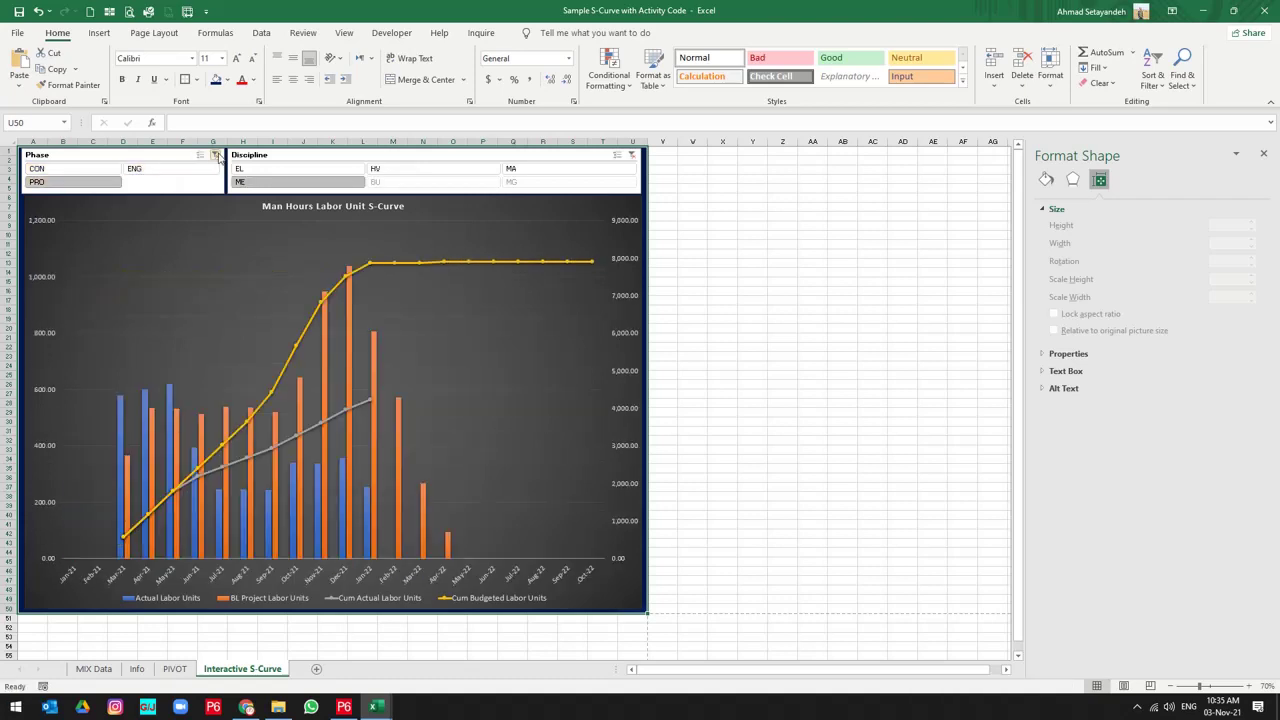
Step: Clear the Phase and Discipline slicer filters so the chart shows all data
{"action": "left_click", "coordinate": [215, 155]}
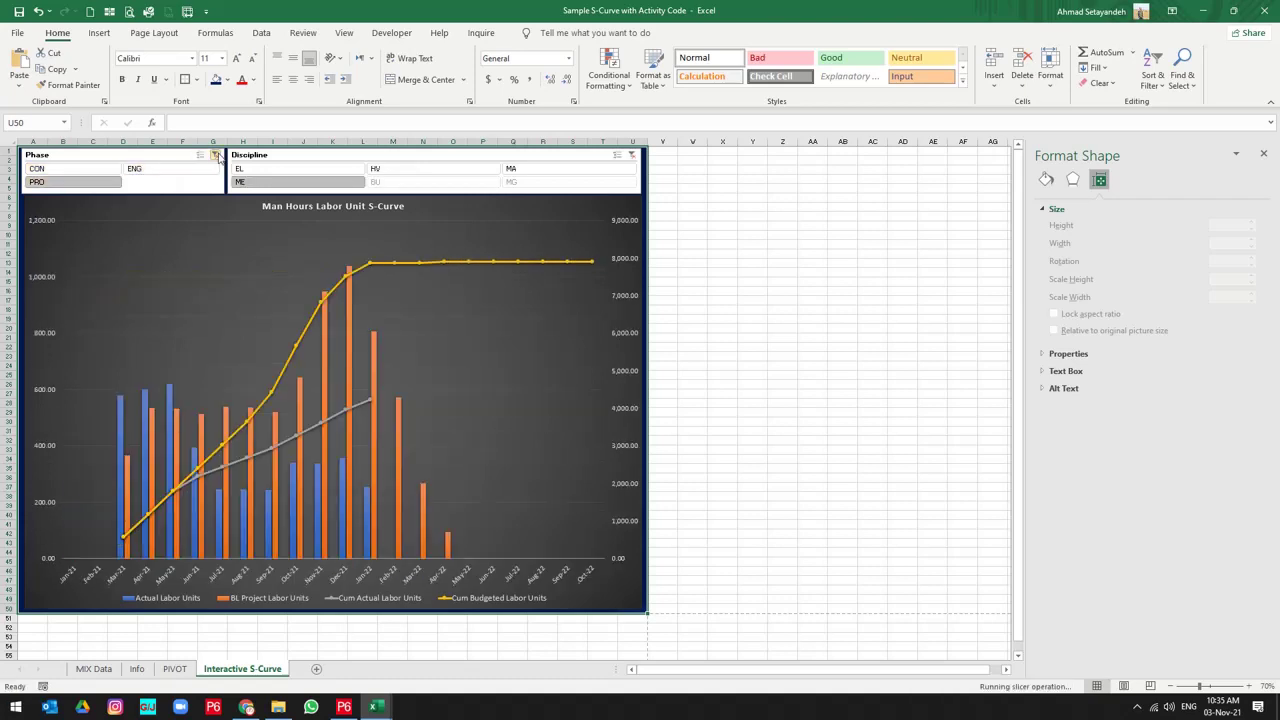
{"action": "left_click", "coordinate": [631, 156]}
{"action": "left_click", "coordinate": [692, 226]}
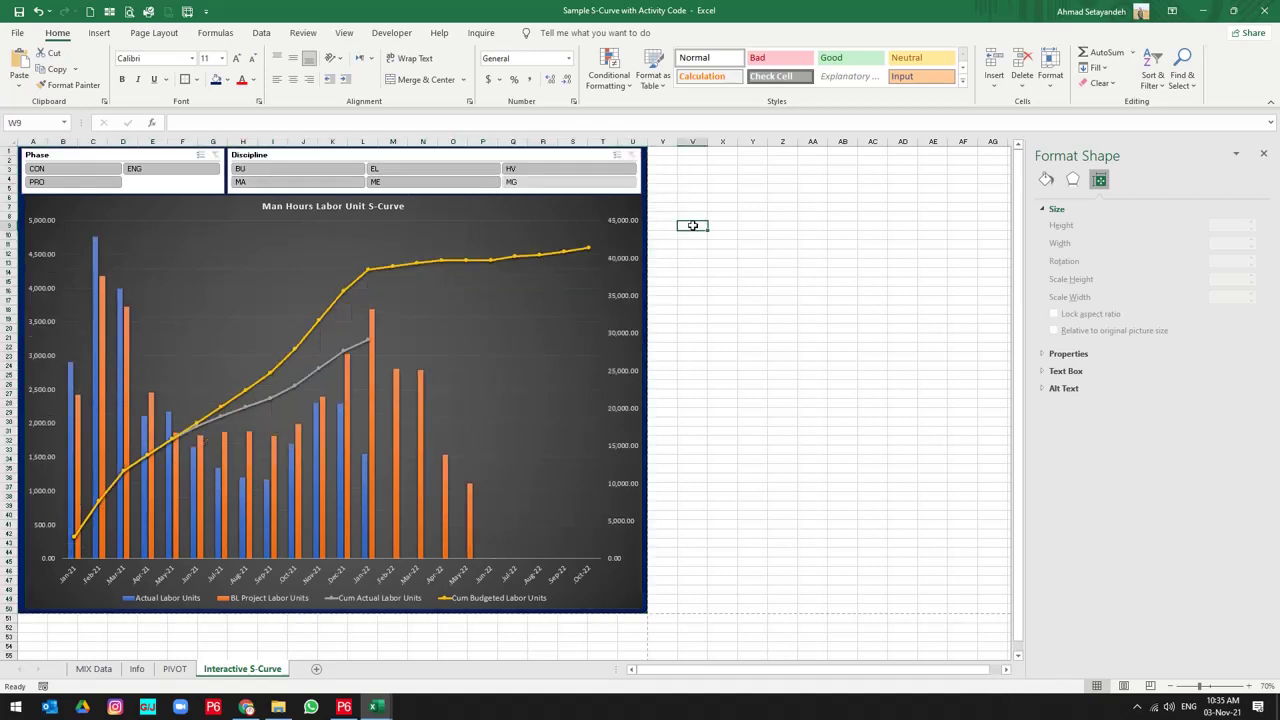
{"action": "left_click", "coordinate": [781, 512]}
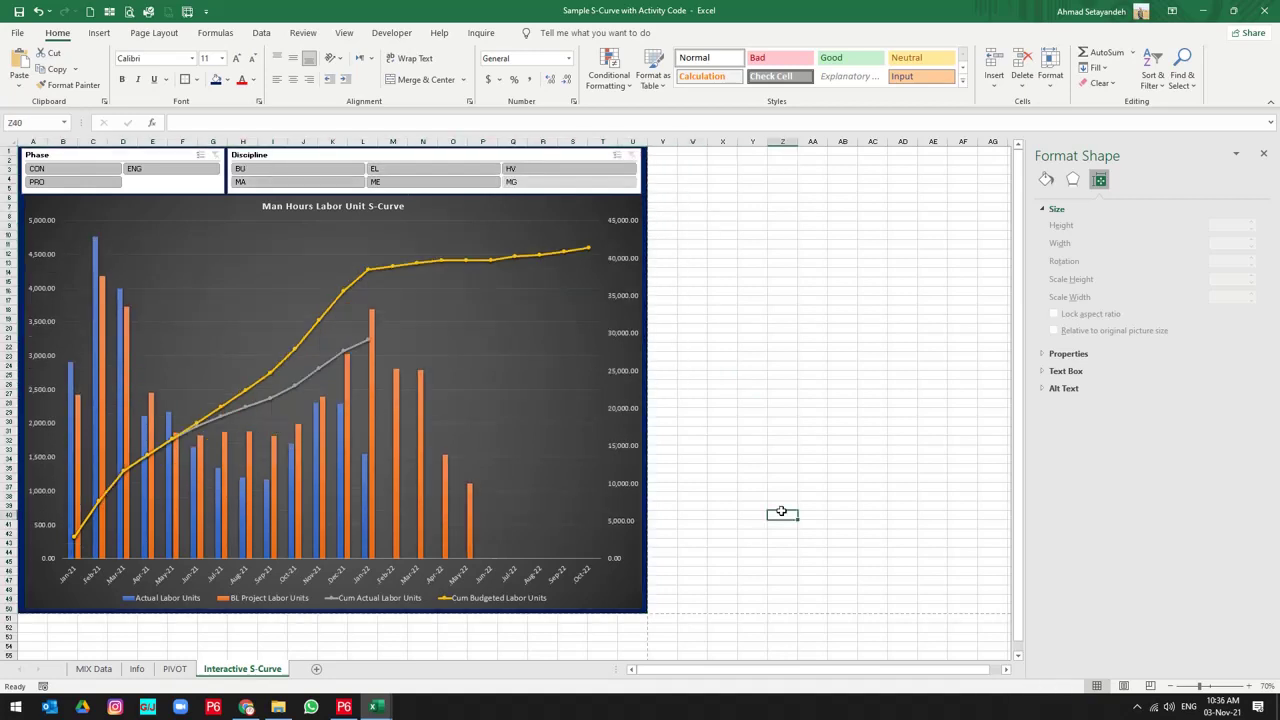